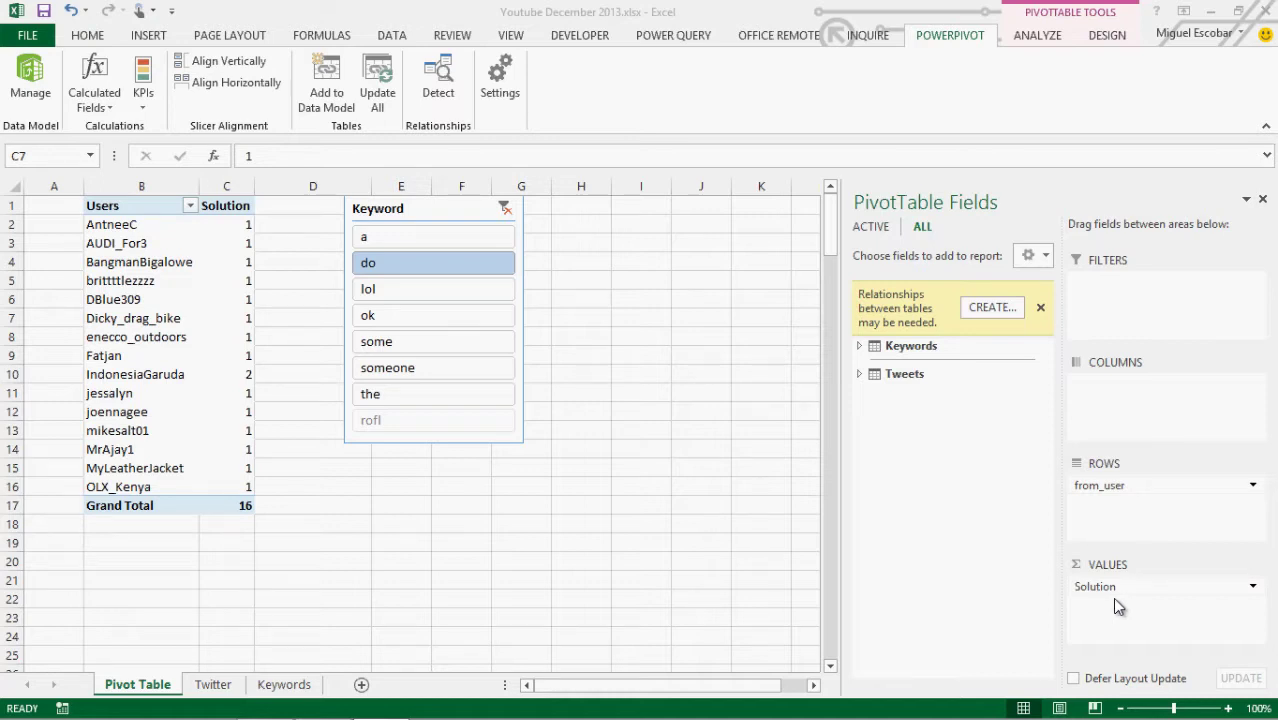
Look through the tweet records on the Twitter sheet from the first row to the last and return to the header row.
left_click(214, 684)
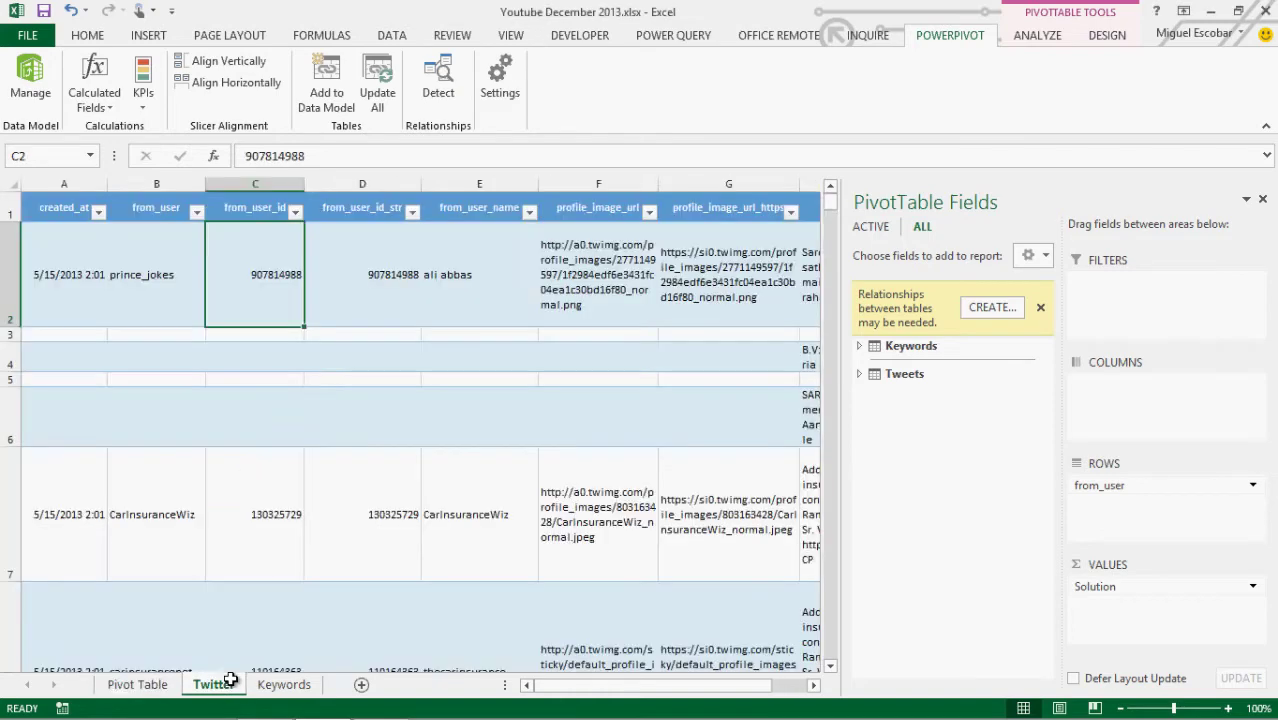
left_click(78, 282)
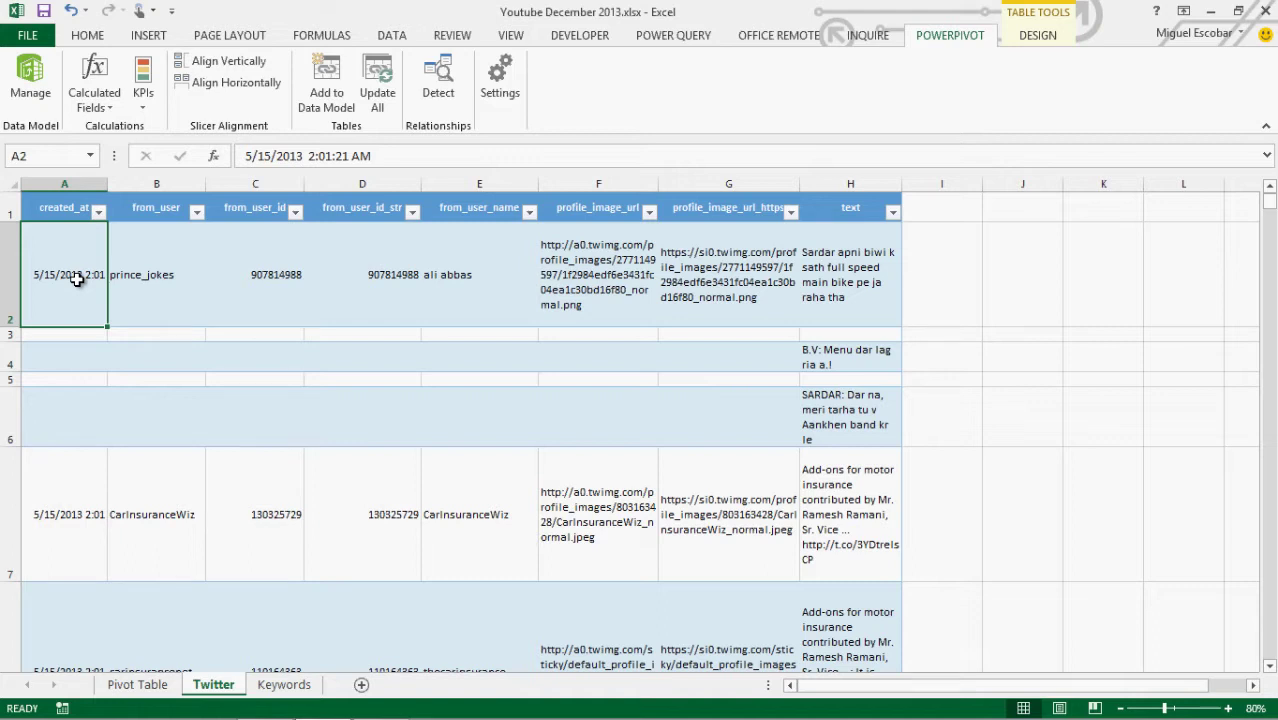
key("Down")
key("Down")
key("Down")
key("Down")
key("Down")
key("Down")
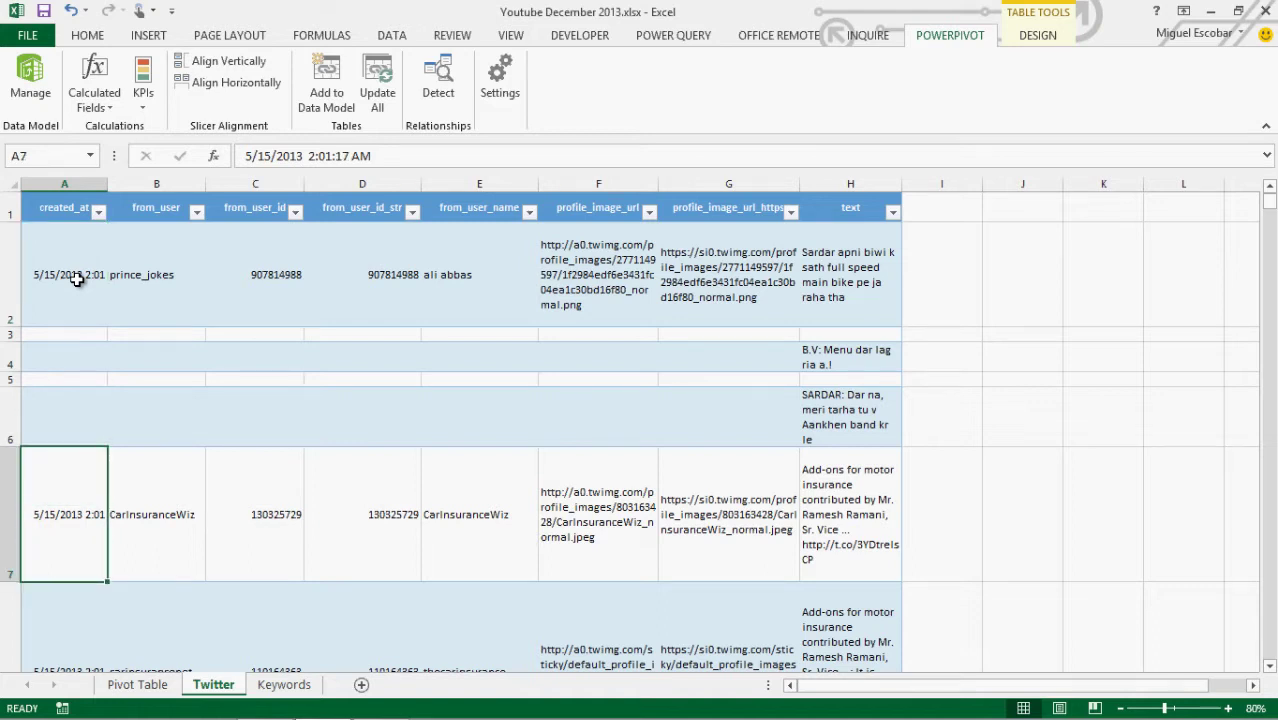
key("Right")
key("Down")
key("Down")
key("Down")
key("Down")
key("Down")
key("Down")
key("Down")
key("Down")
key("Down")
key("Down")
key("Down")
key("Down")
key("Down")
key("Down")
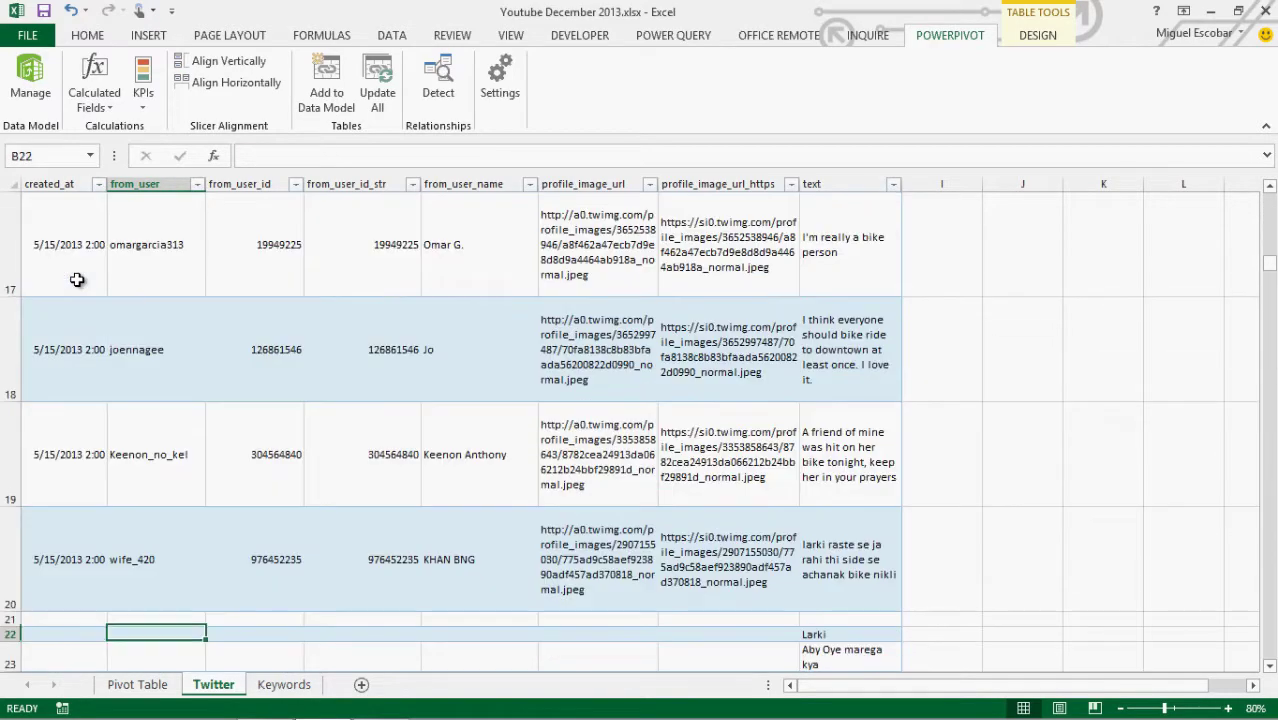
left_click_drag(1266, 268, 1232, 669)
left_click(47, 609)
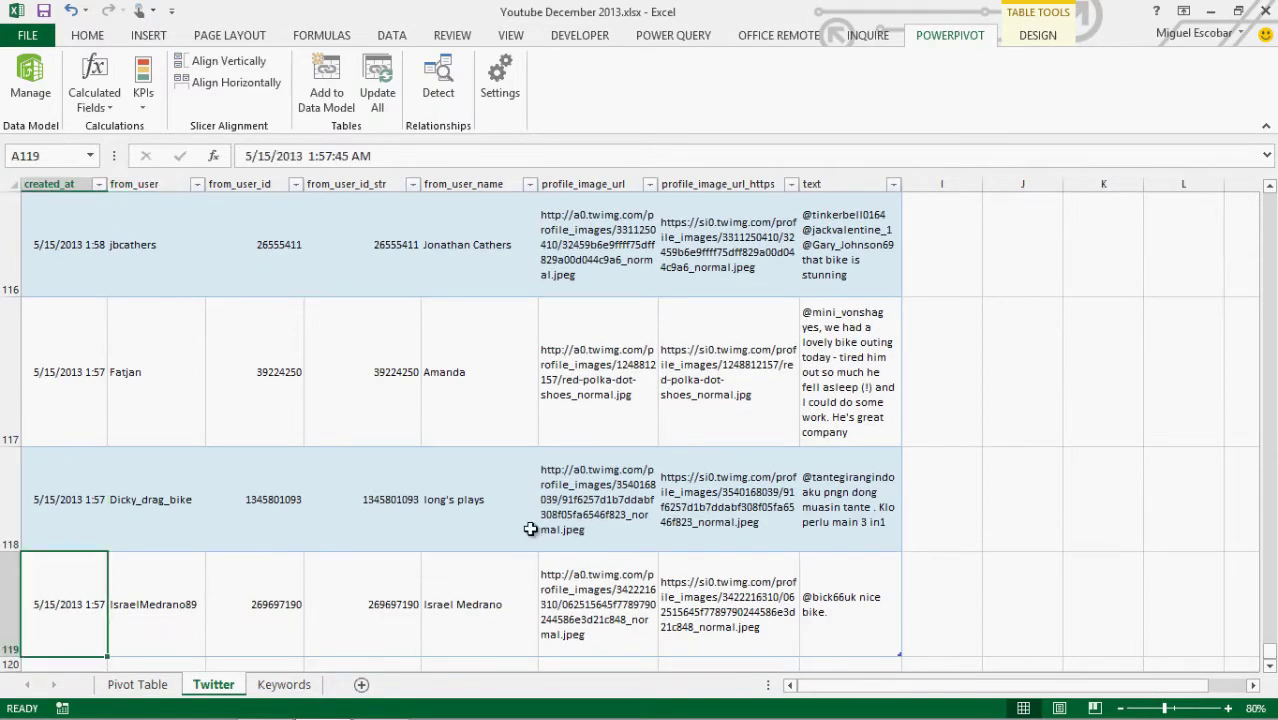
key("ctrl+Home")
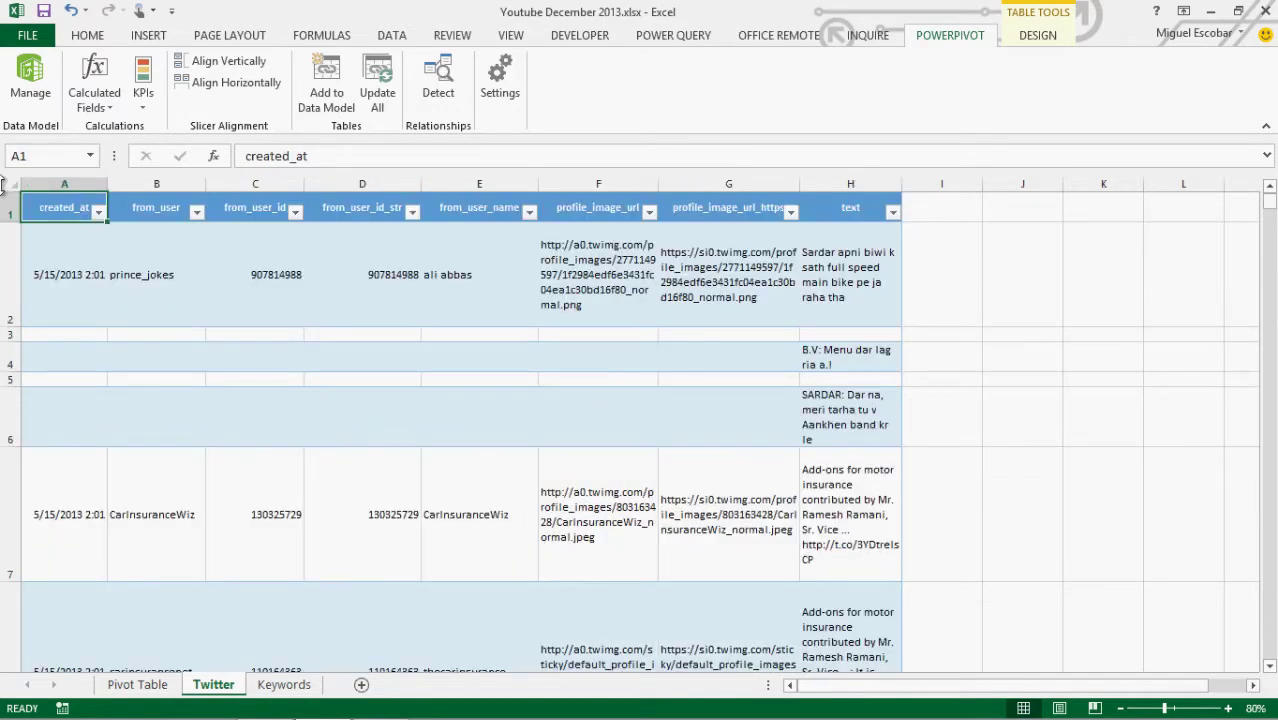
Examine the tweet table's columns across the header row, including the user, user ID and profile image URL fields.
left_click(870, 203, "shift")
key("Right")
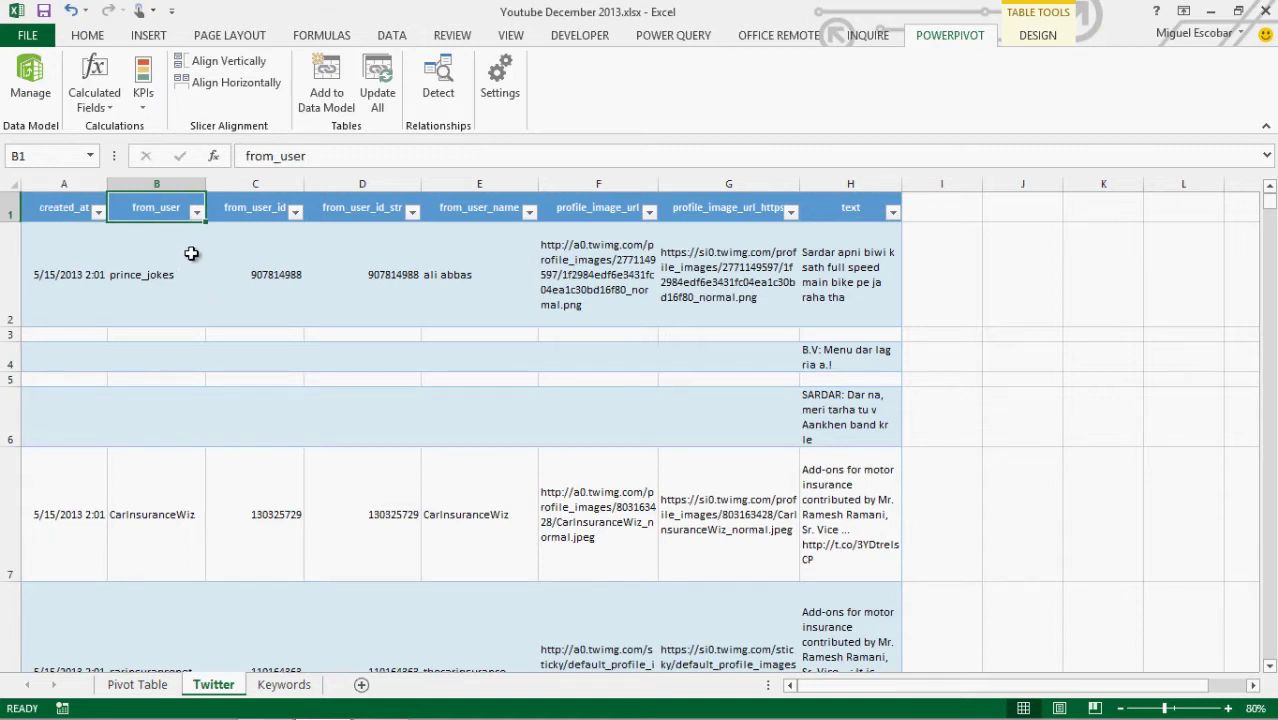
key("Right")
left_click(148, 206)
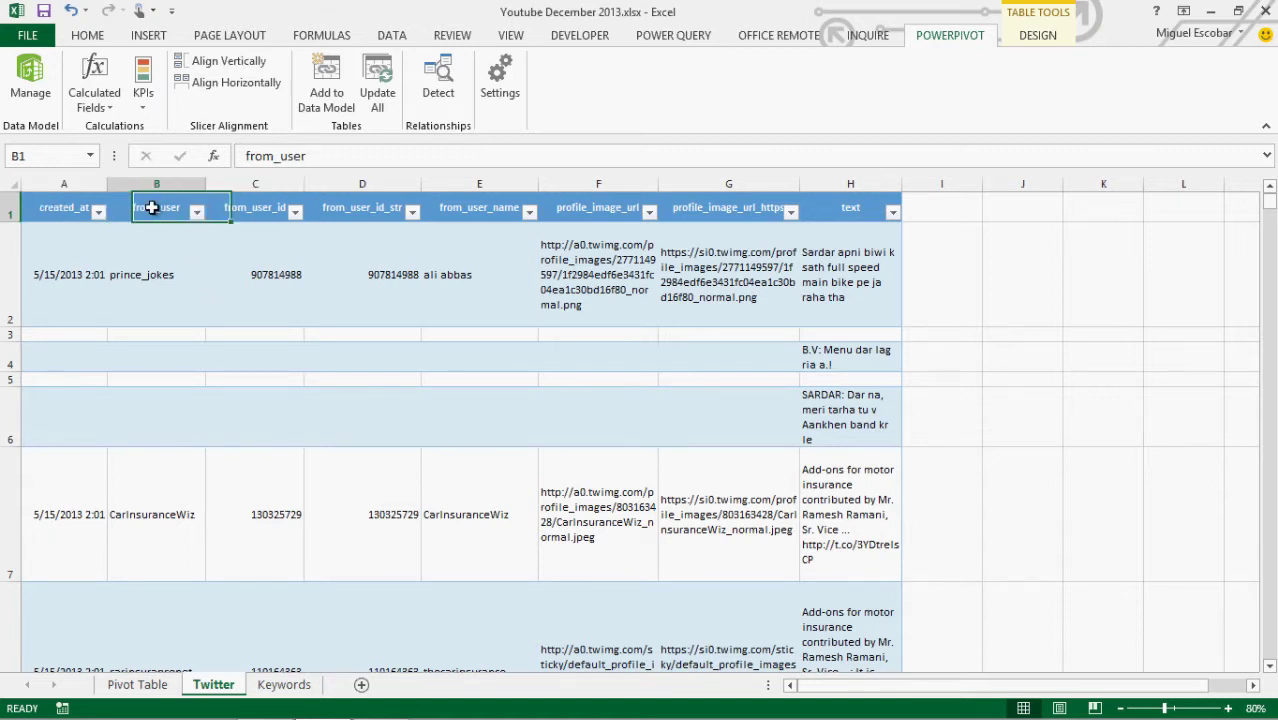
left_click(258, 212)
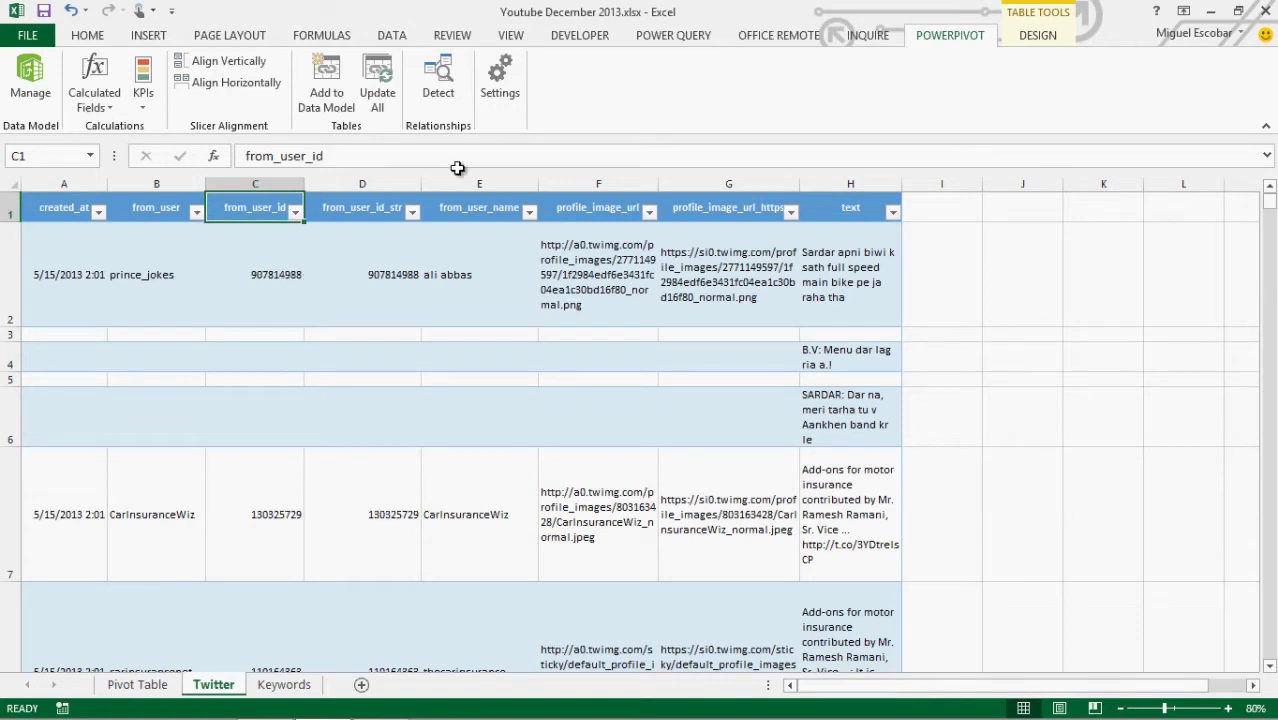
left_click(596, 285)
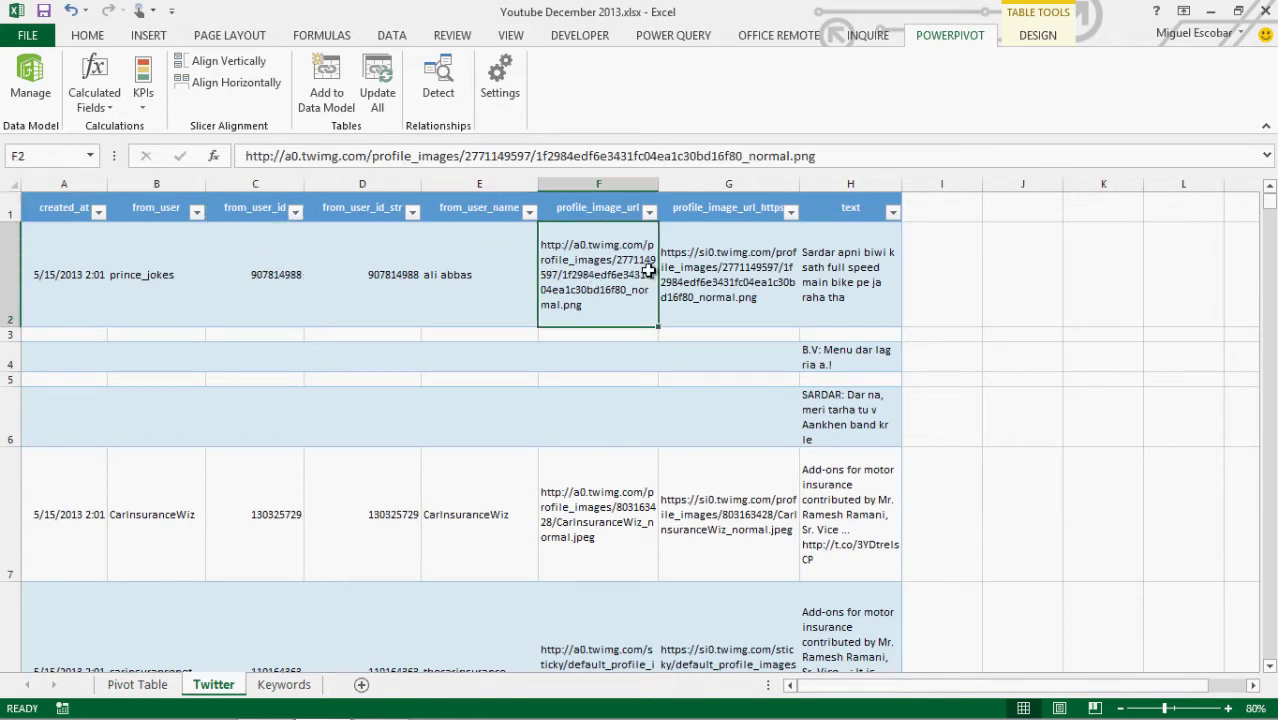
left_click(610, 210)
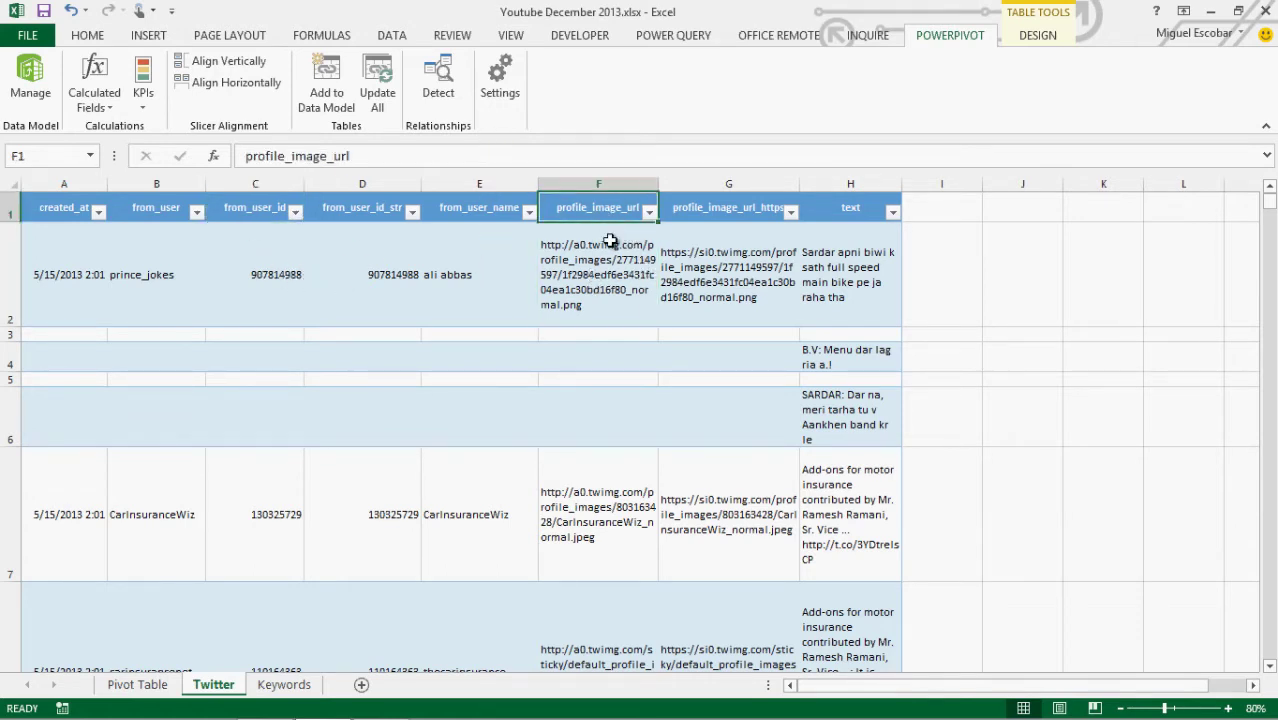
left_click(612, 242)
left_click_drag(613, 241, 705, 262)
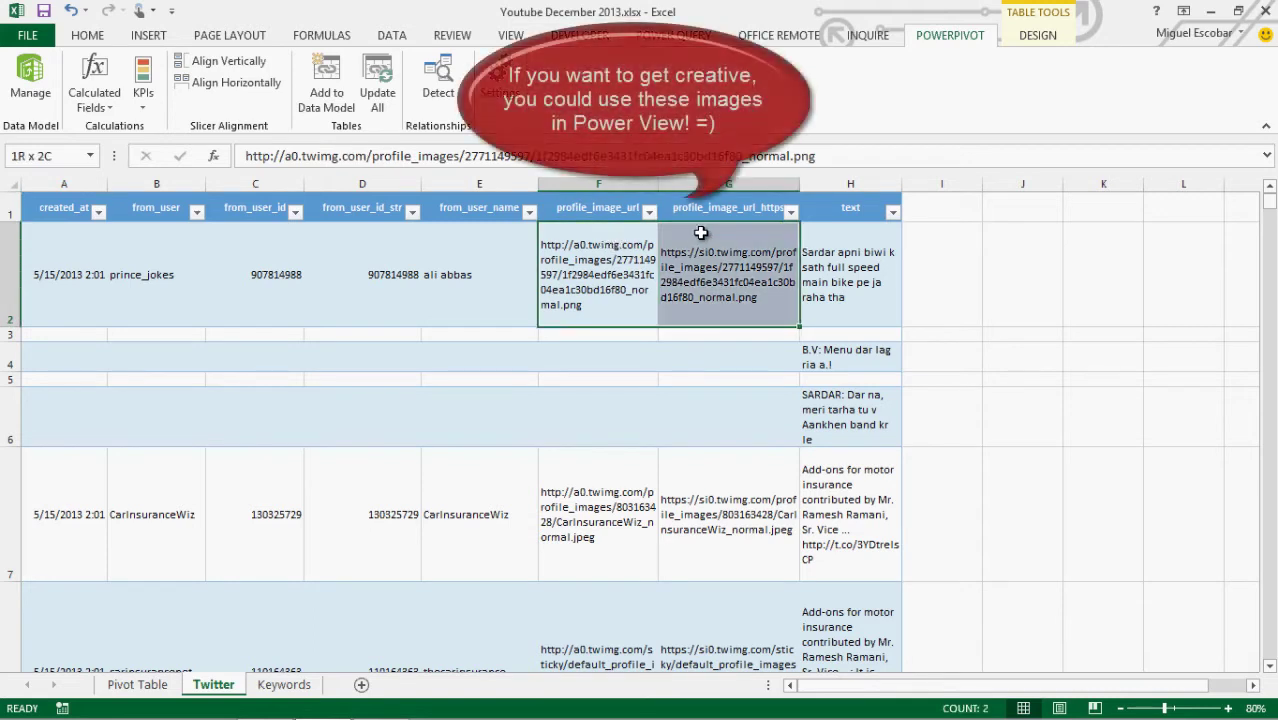
left_click(625, 264)
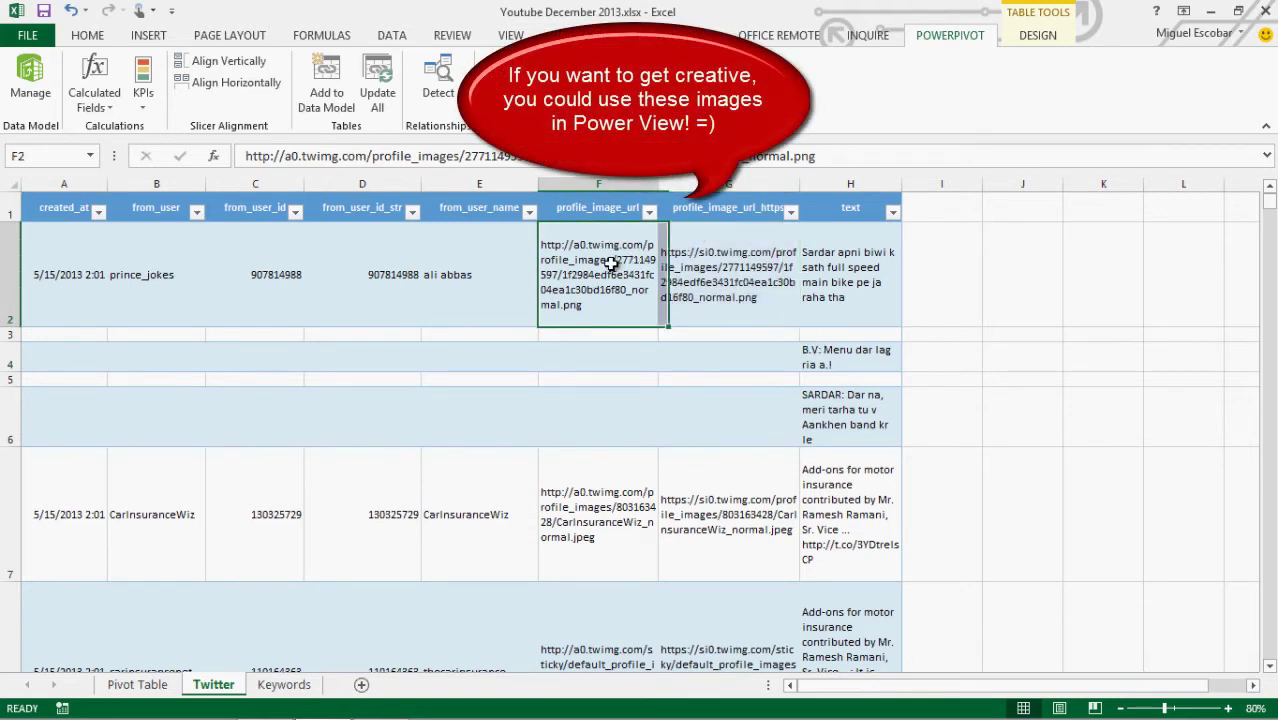
left_click(742, 260)
left_click(918, 250)
left_click(865, 254)
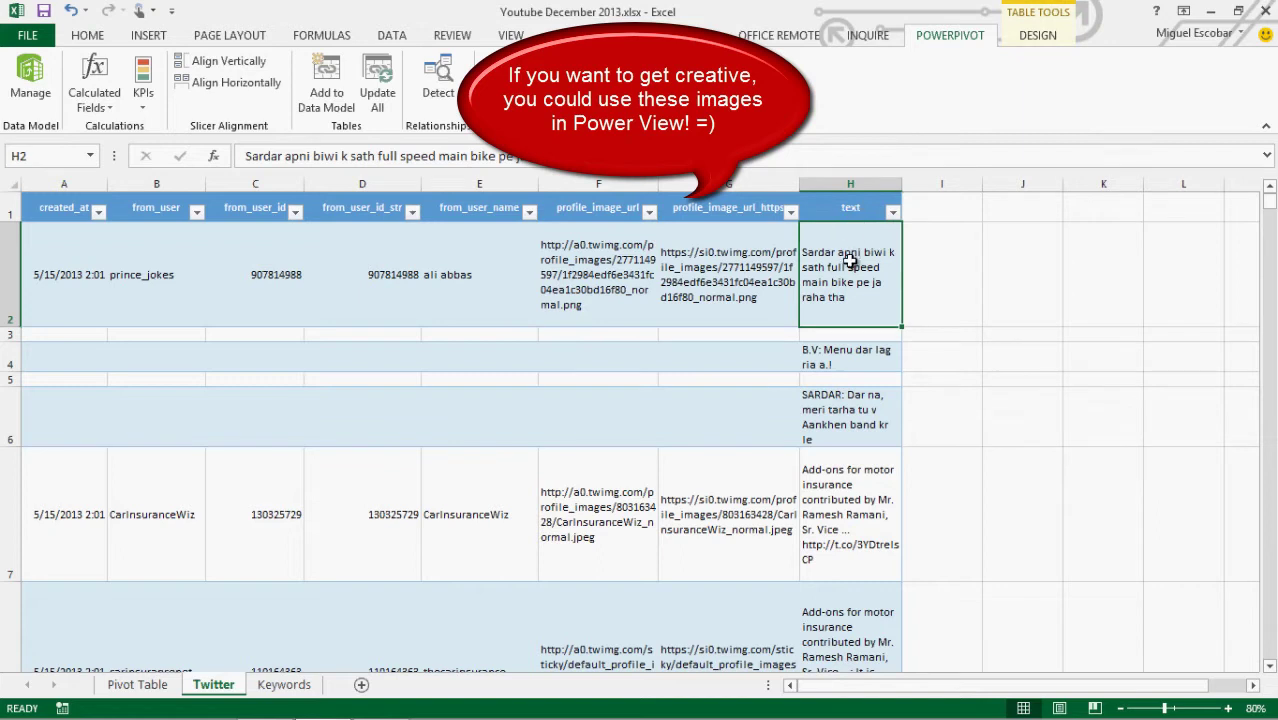
Examine the text column and the rows on the Twitter sheet that hold only tweet text without user data.
left_click(847, 207)
left_click(851, 287)
left_click(835, 362)
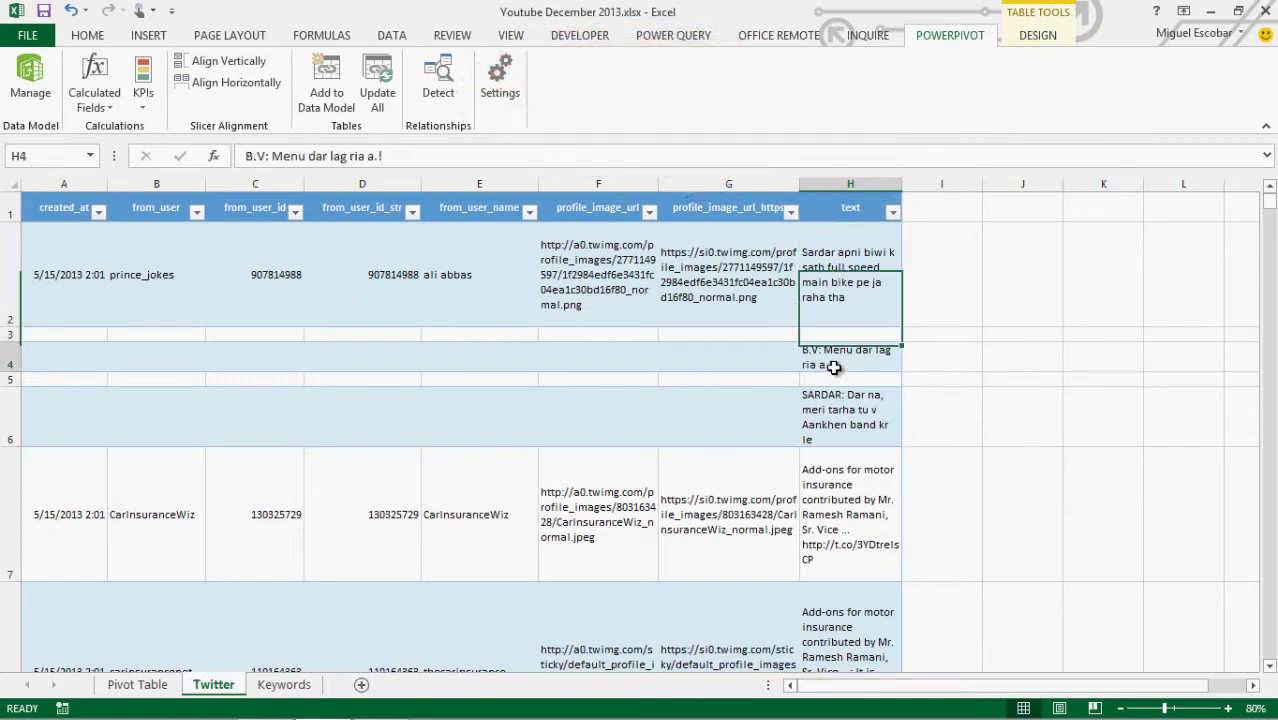
left_click(846, 430)
left_click_drag(884, 533, 214, 479)
left_click_drag(64, 348, 748, 414)
left_click(819, 428)
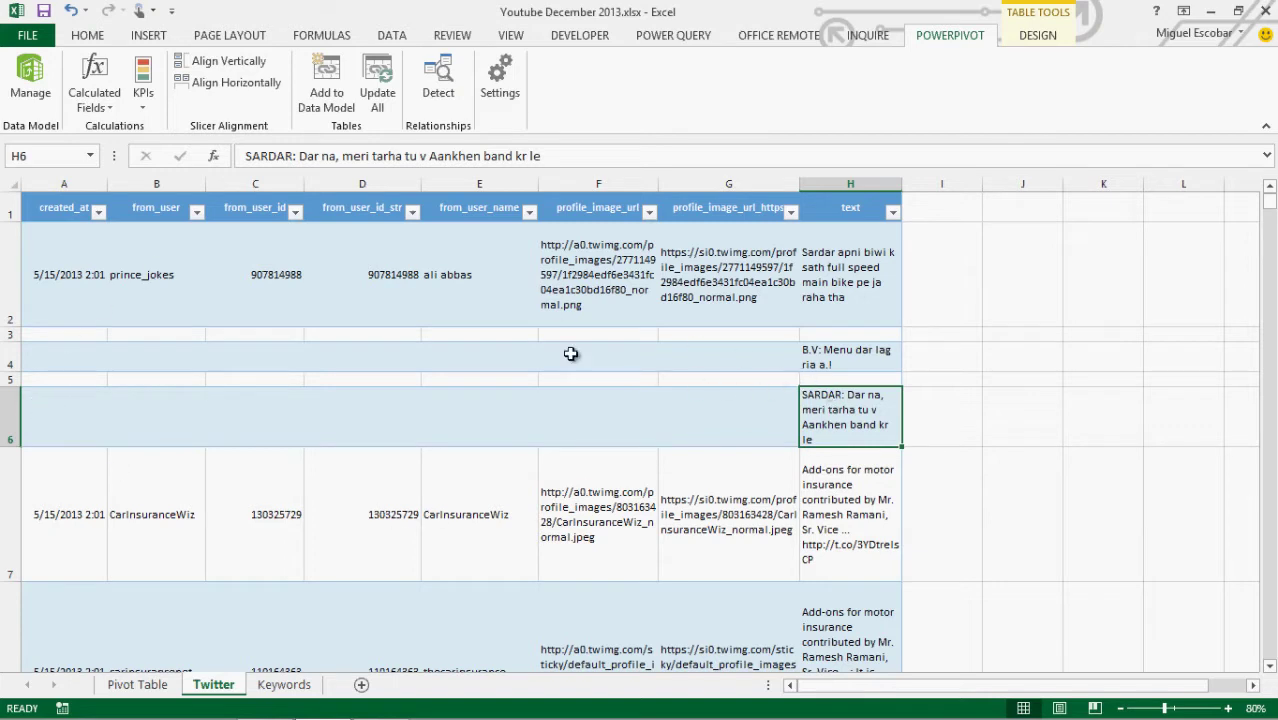
Review the keyword list on the Keywords sheet, checking entries such as someone, some, a, the, do and ok.
left_click(283, 685)
left_click(117, 202)
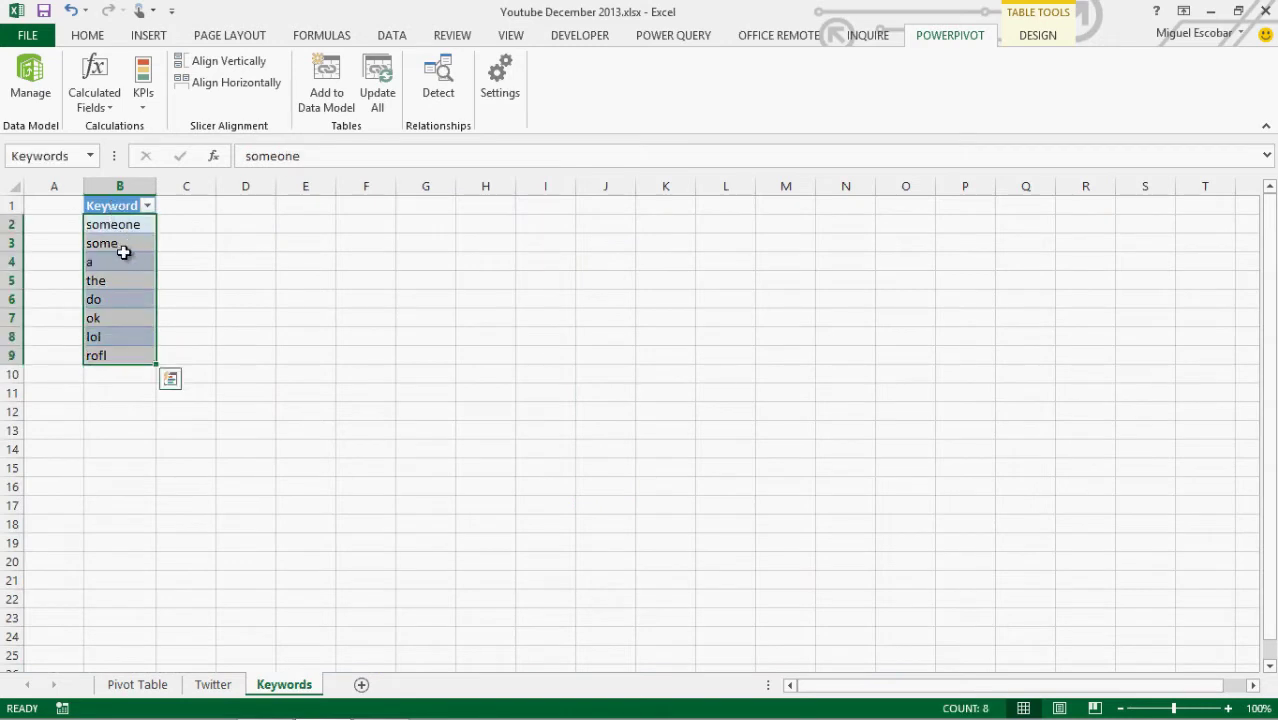
left_click(125, 256)
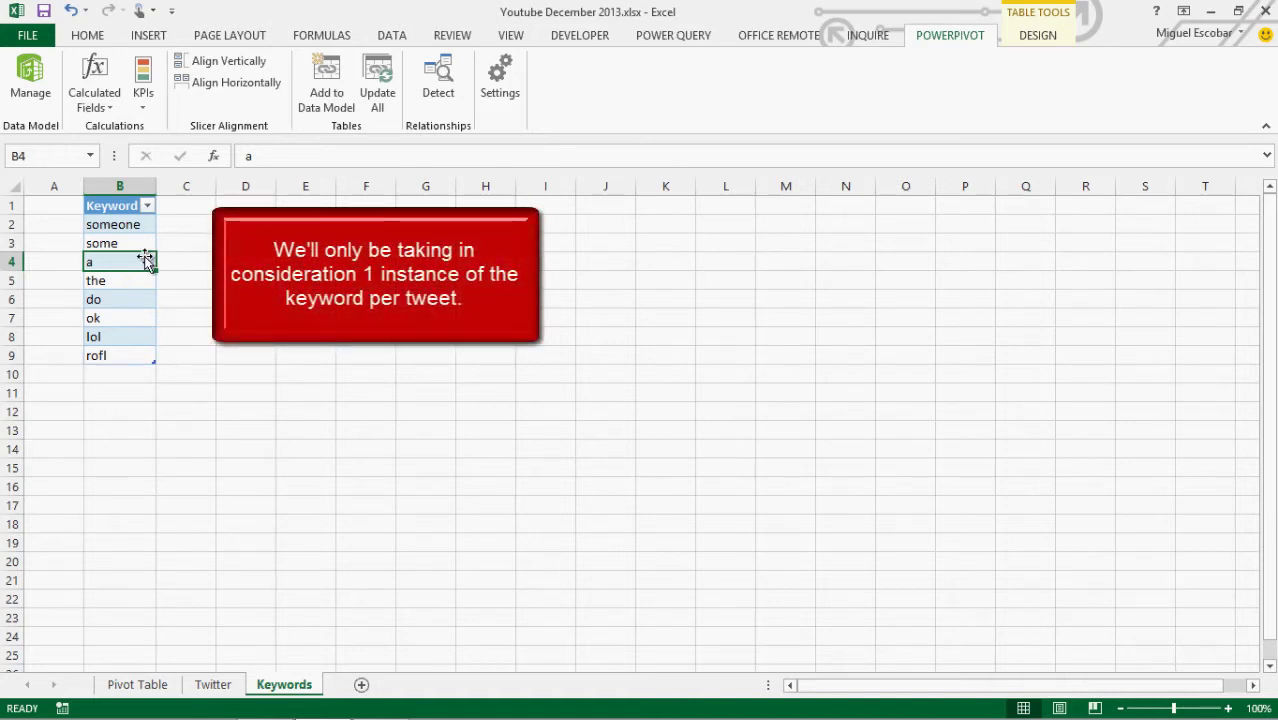
left_click(105, 280)
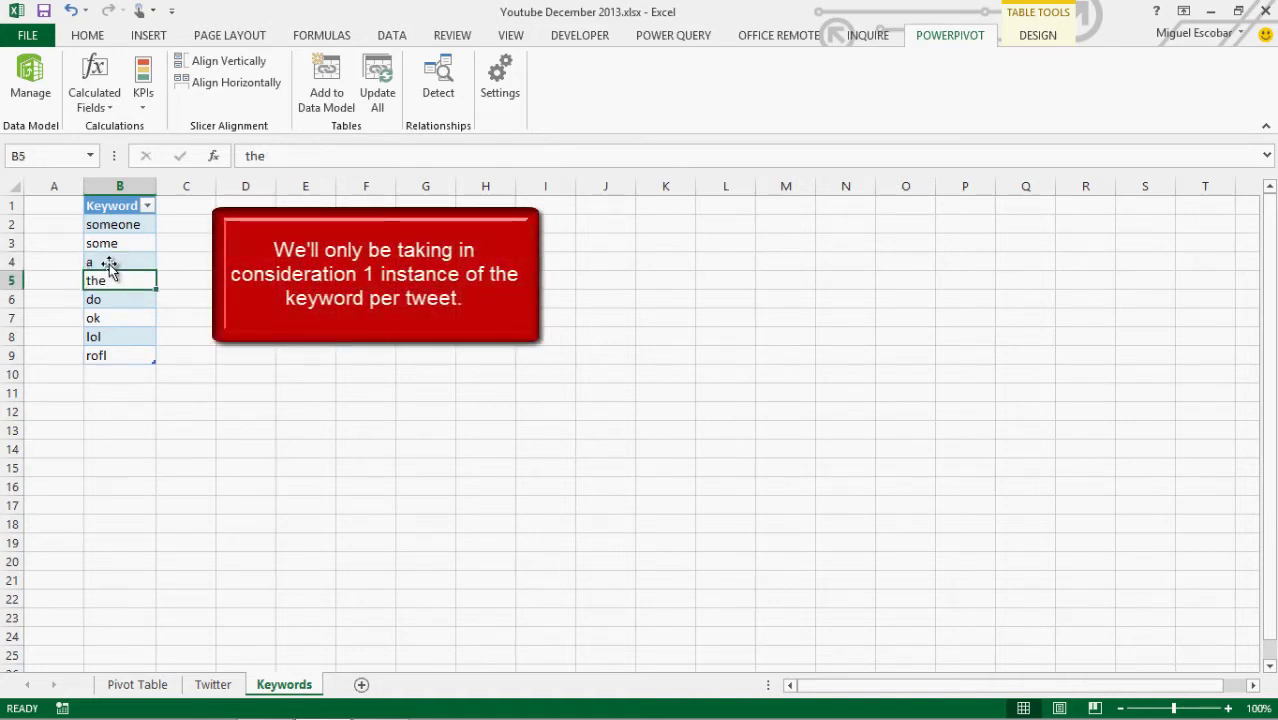
left_click(108, 264)
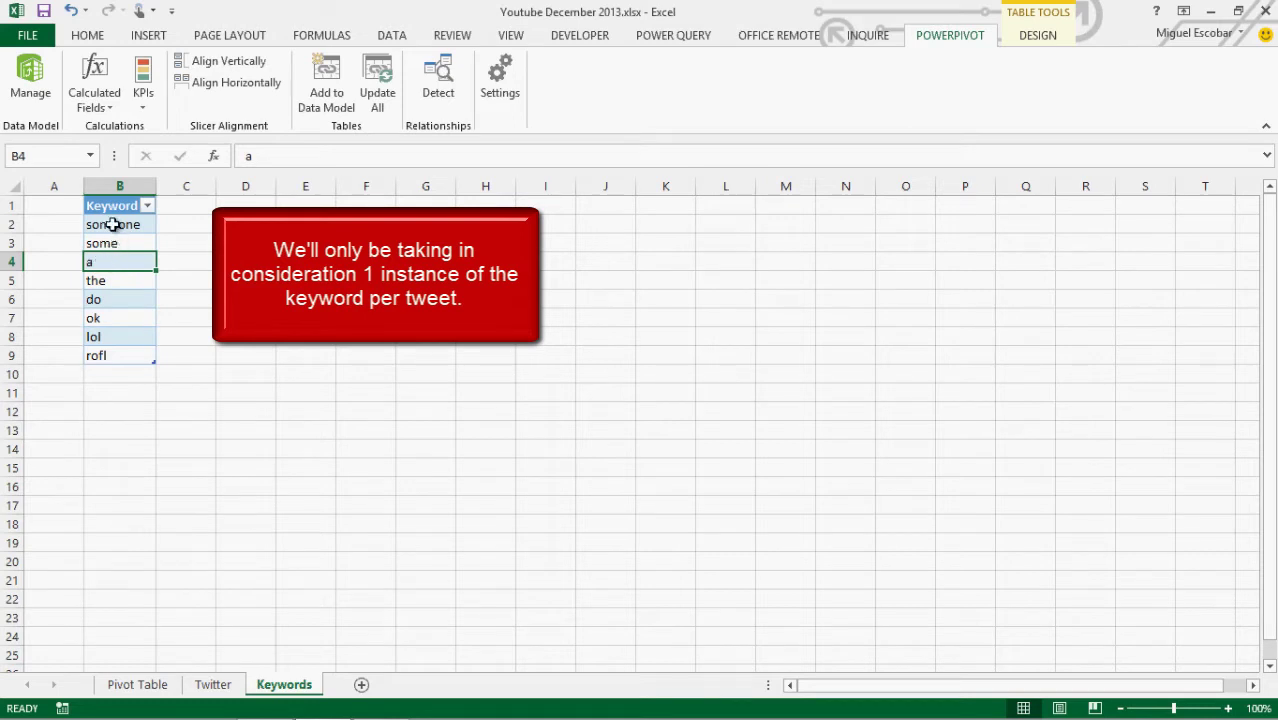
left_click(111, 302)
left_click(110, 319)
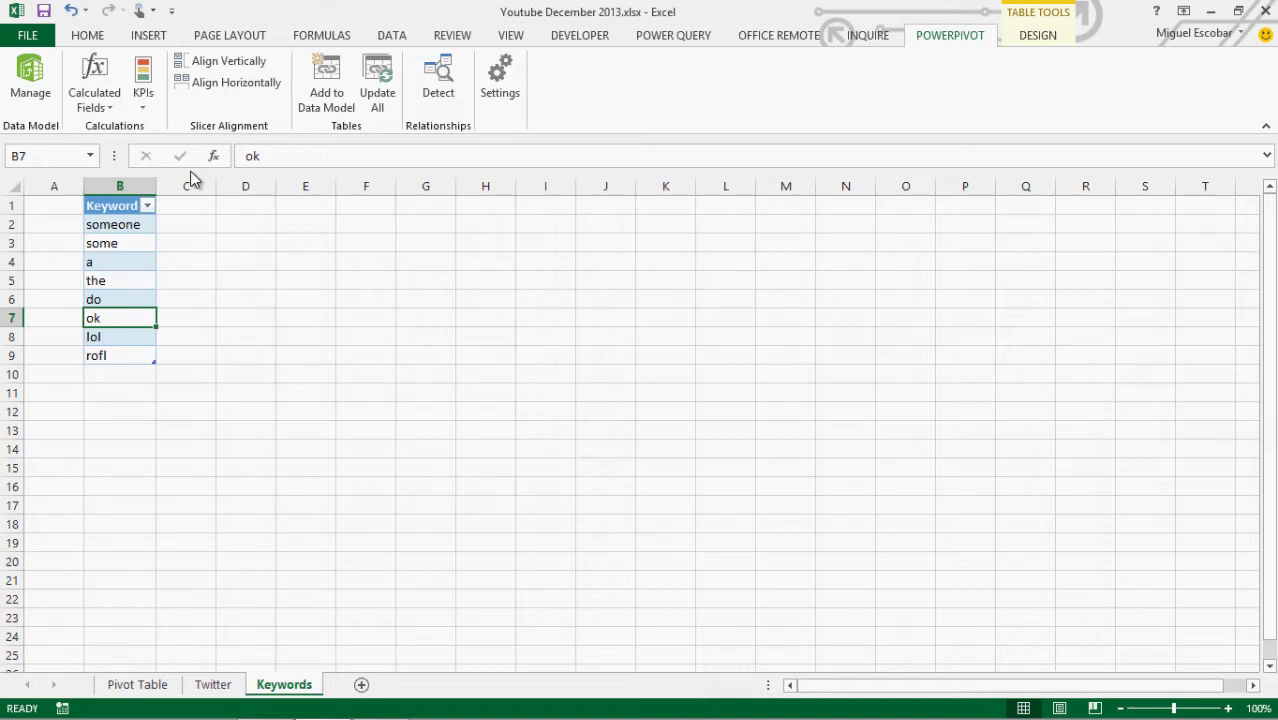
left_click(282, 155)
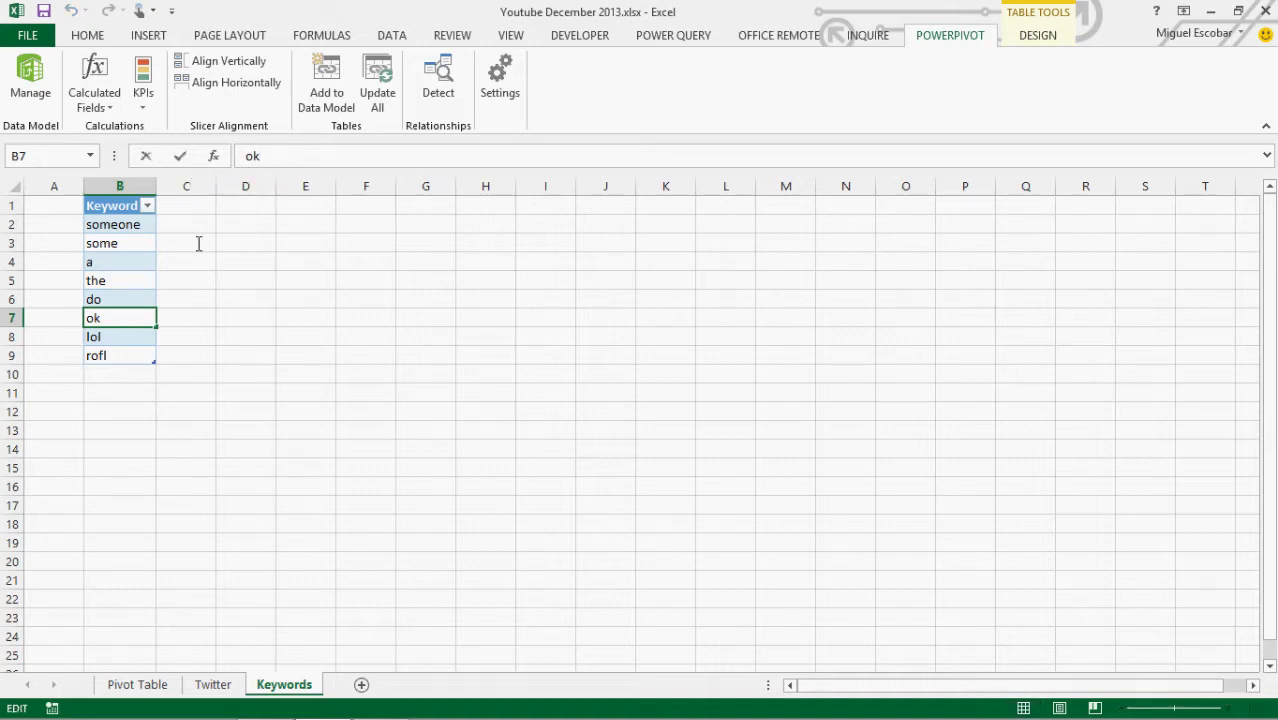
left_click(150, 314)
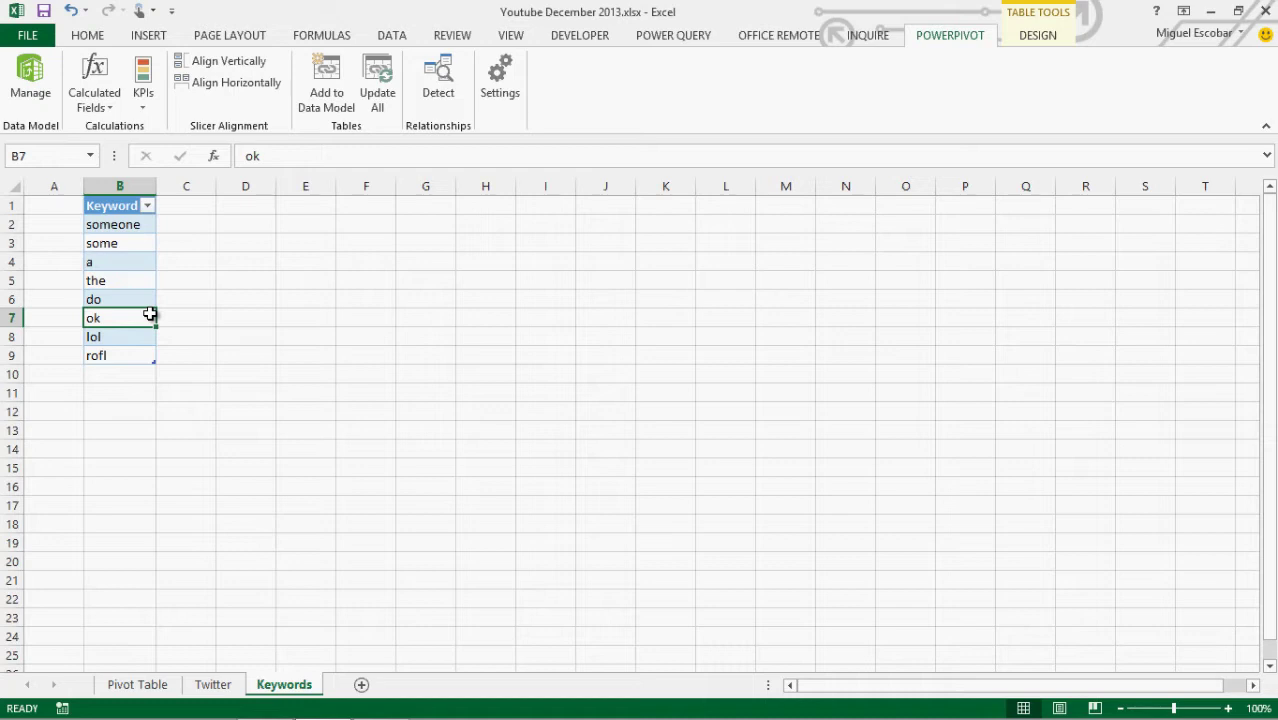
left_click(124, 244)
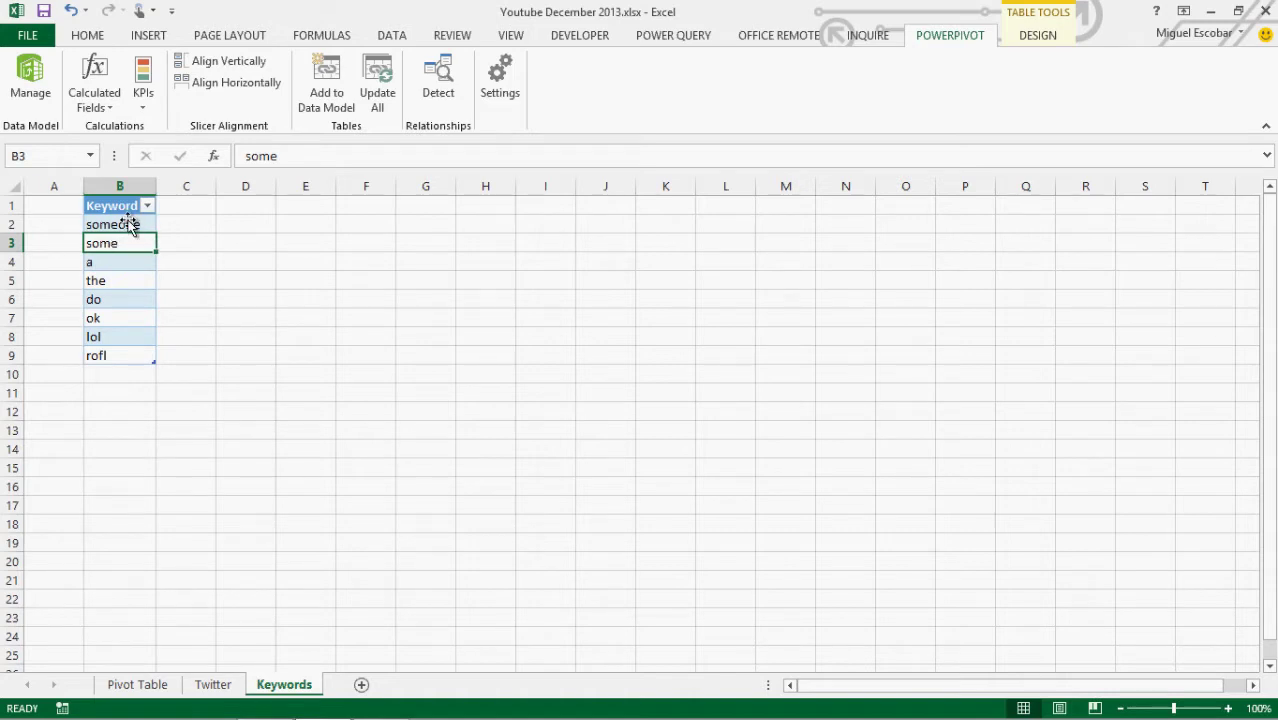
left_click(130, 223)
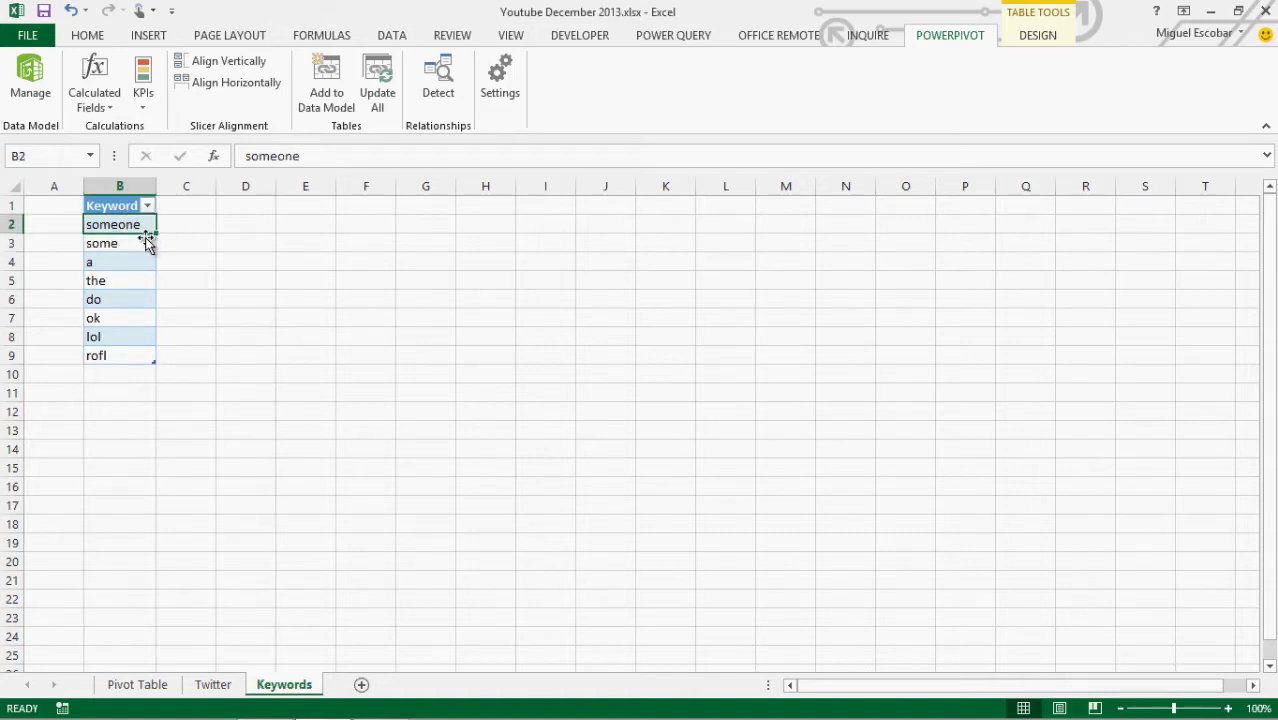
left_click(113, 246)
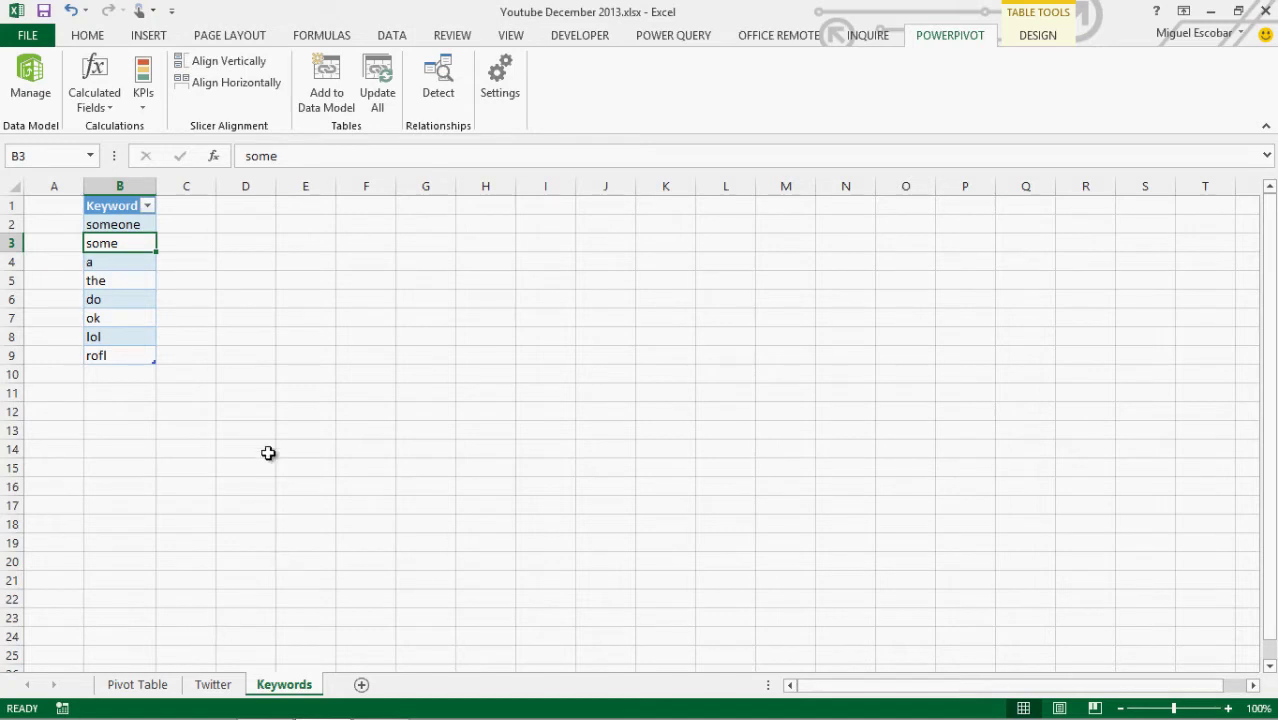
left_click(150, 318)
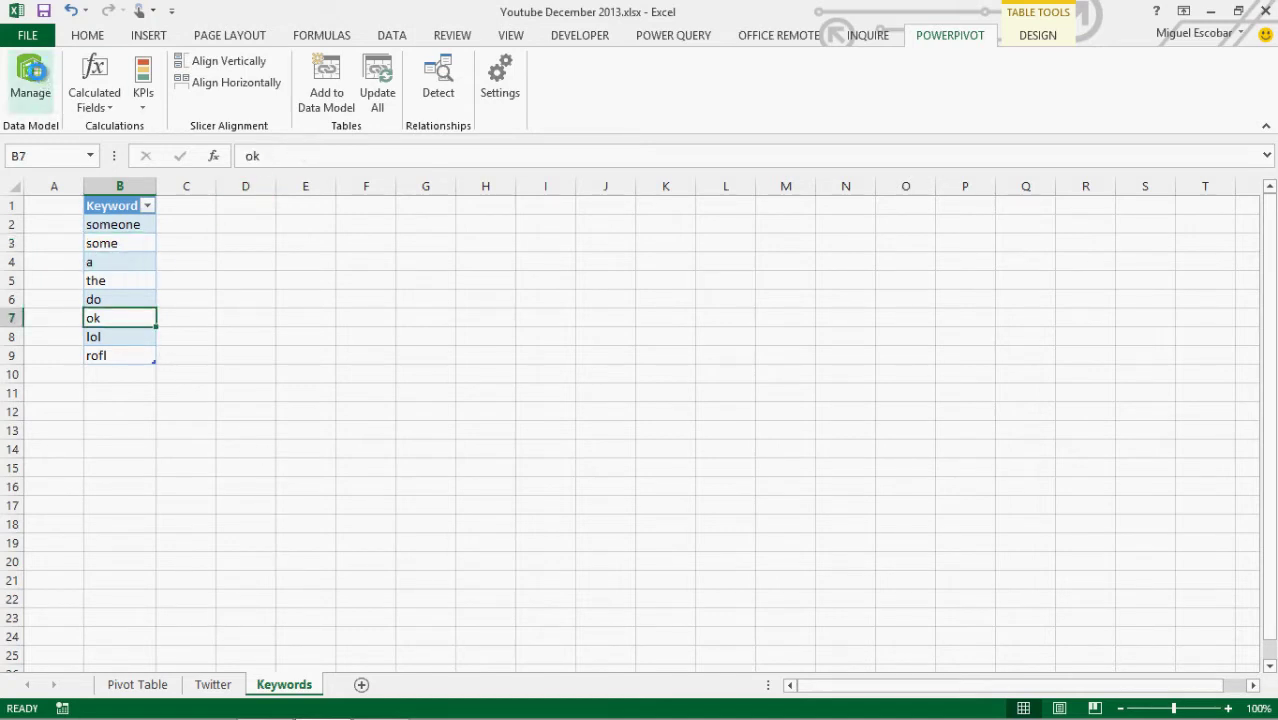
Inspect the Keywords and Tweets tables in the PowerPivot data model's diagram view, and close the data model window.
left_click(34, 78)
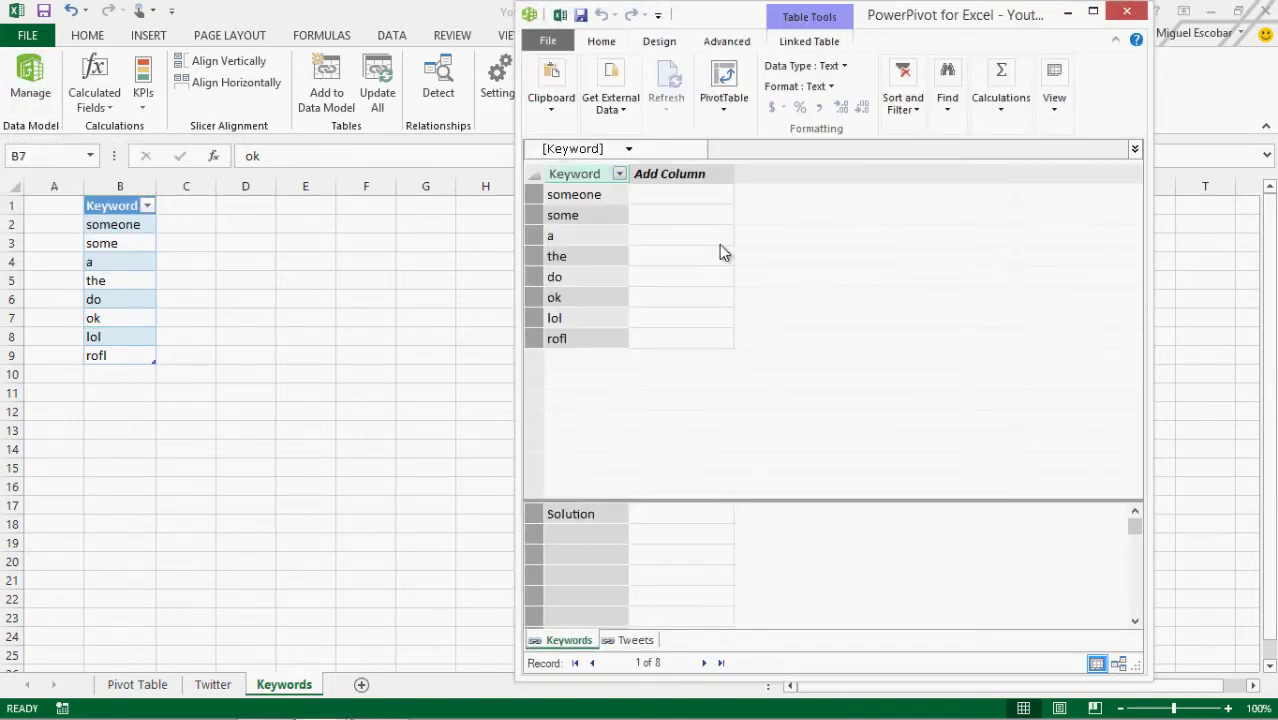
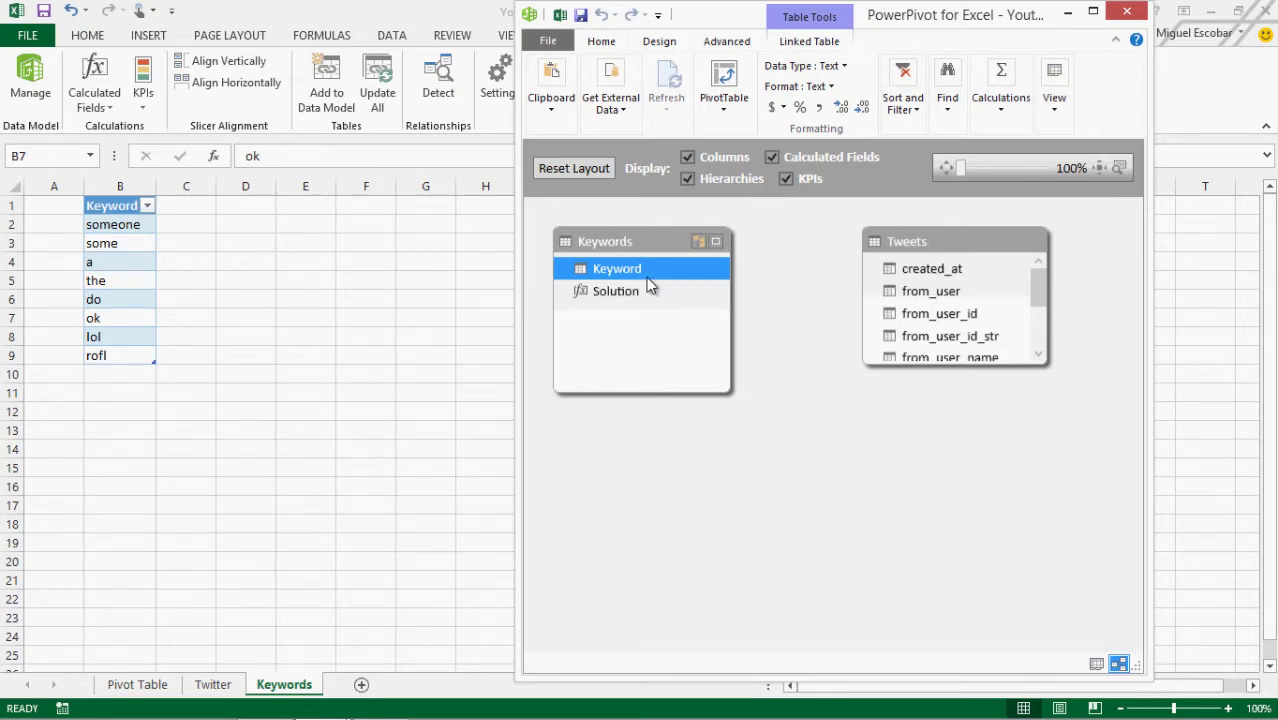
left_click(1122, 8)
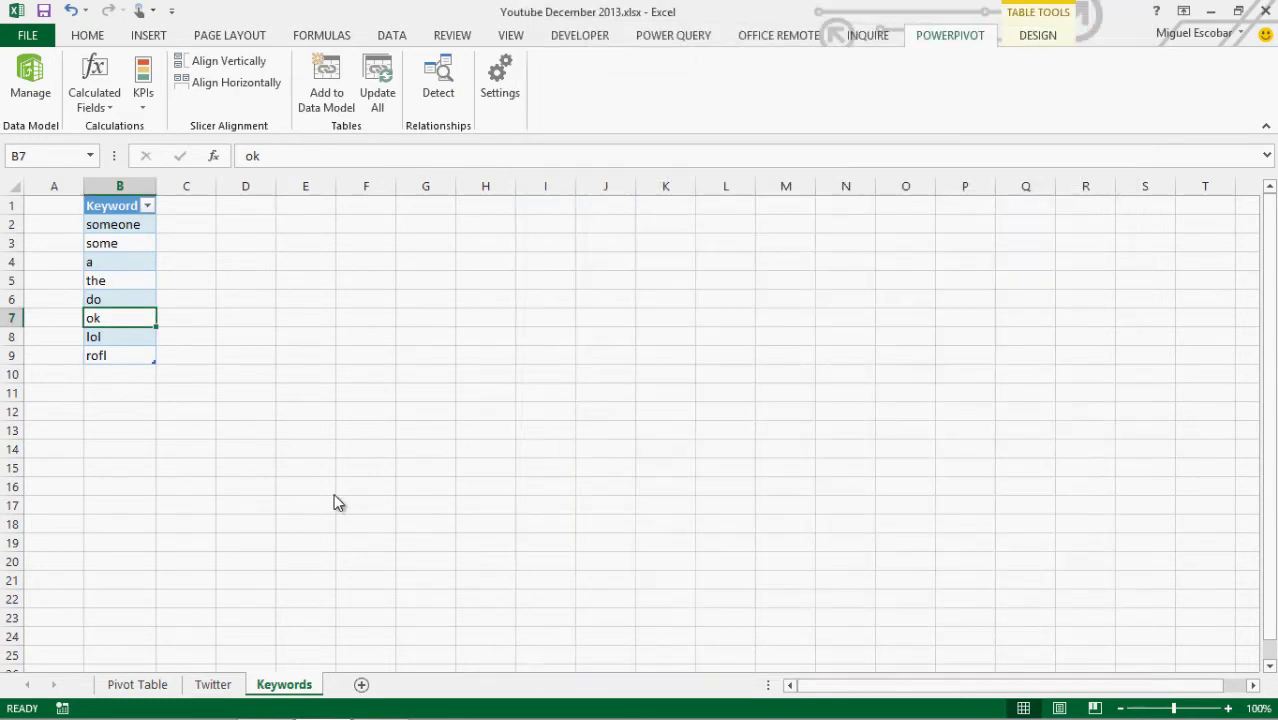
Filter the pivot table on the Pivot Table sheet to the keyword someone and select the listed users.
left_click(140, 685)
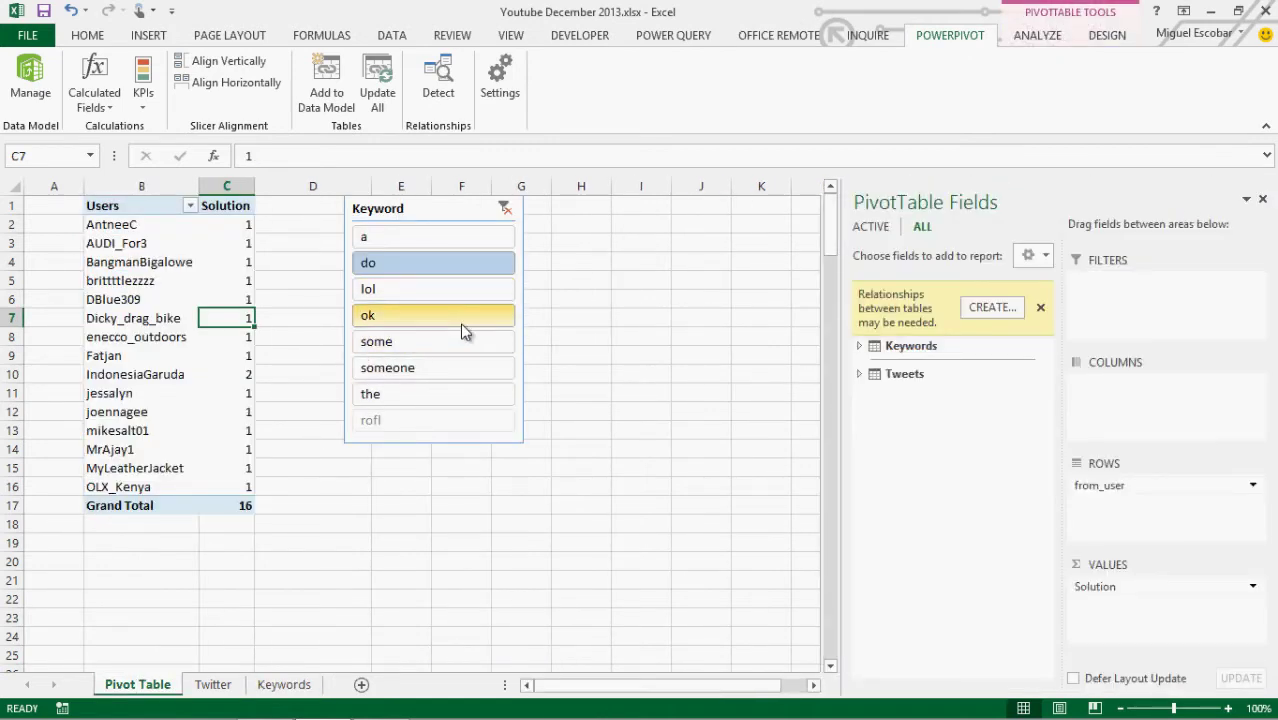
left_click(418, 366)
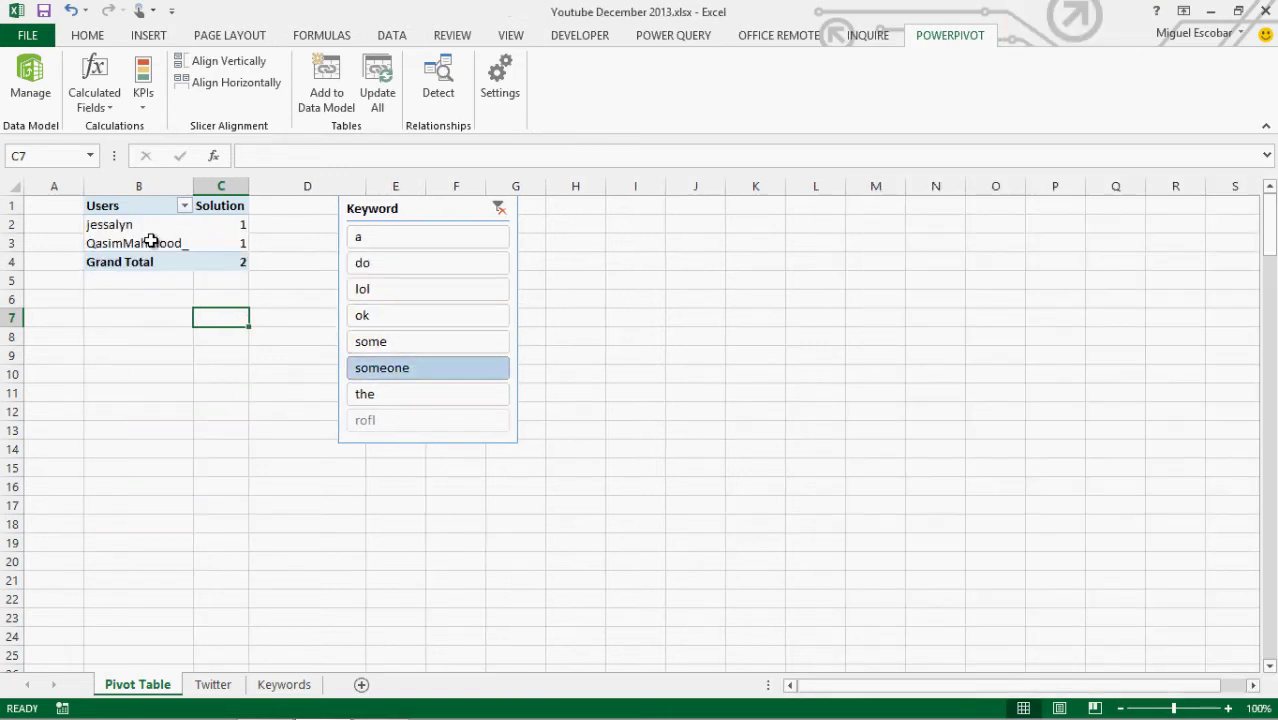
mouse_move(150, 241)
left_mouse_down()
mouse_move(143, 222)
mouse_move(157, 255)
left_mouse_up()
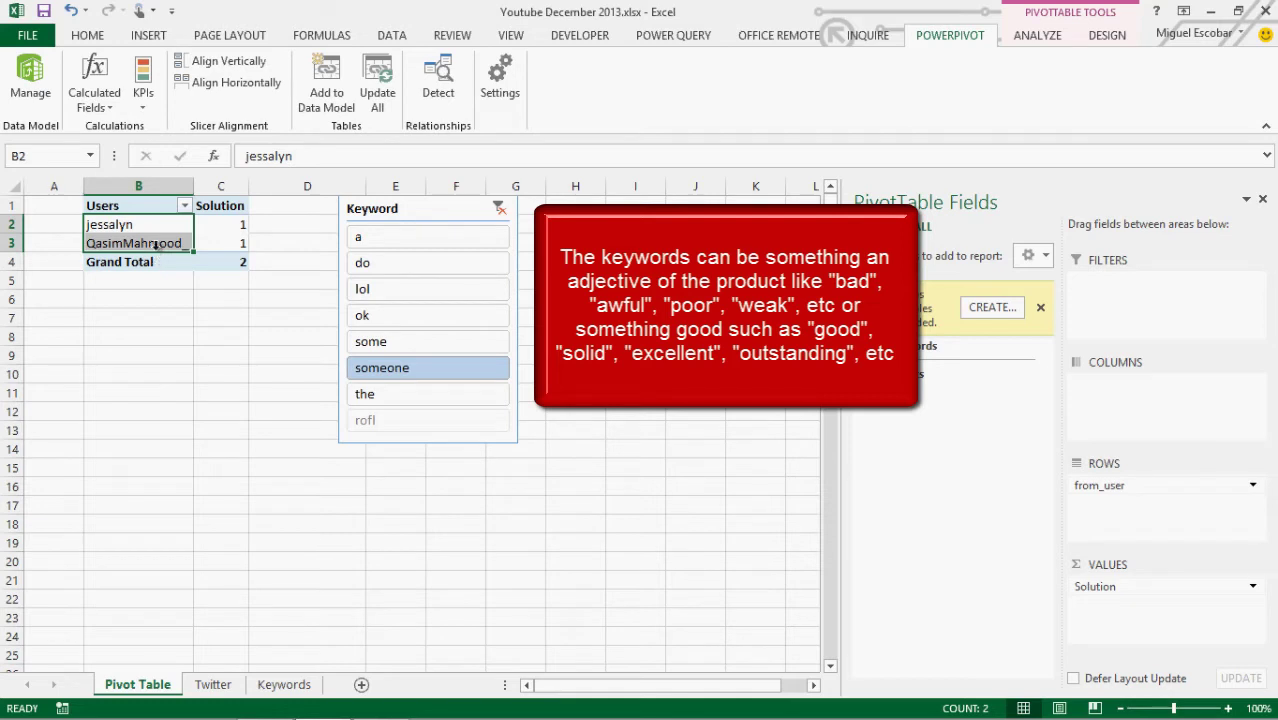
Switch the Keyword slicer to a and finally to lol, and move the slicer closer to the pivot table.
left_click(404, 236)
left_click(413, 289)
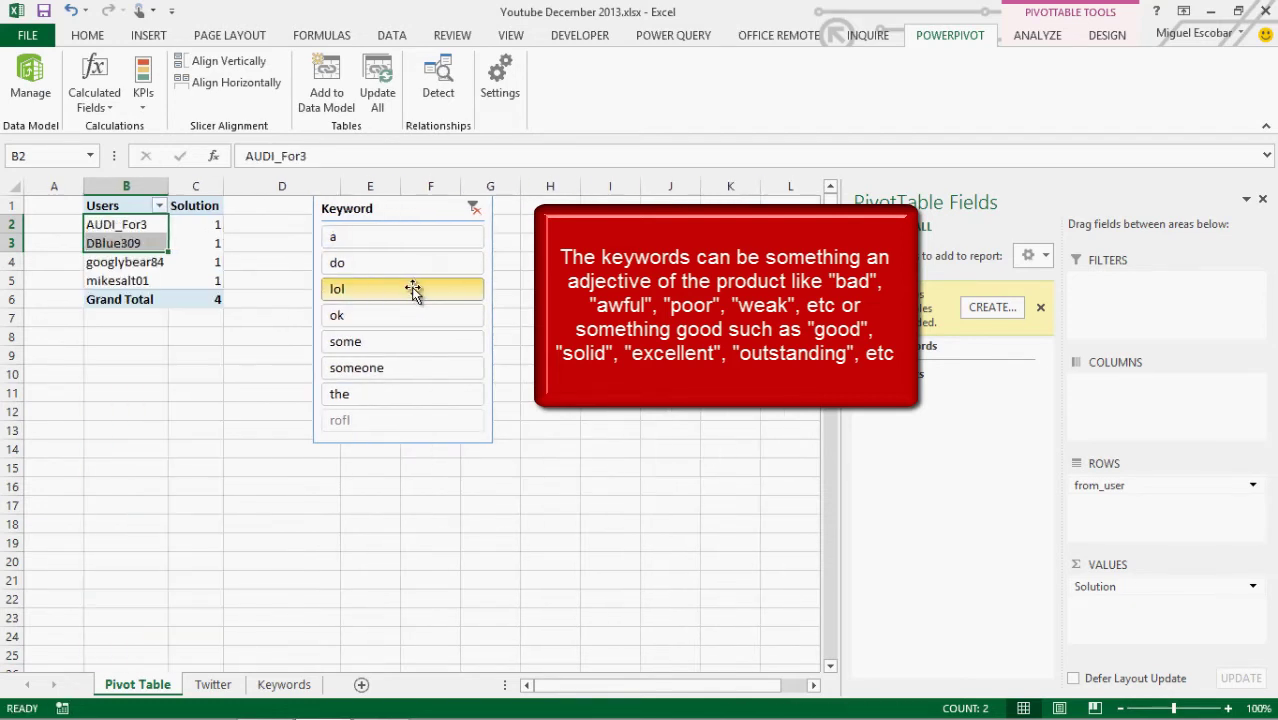
left_click_drag(431, 219, 388, 233)
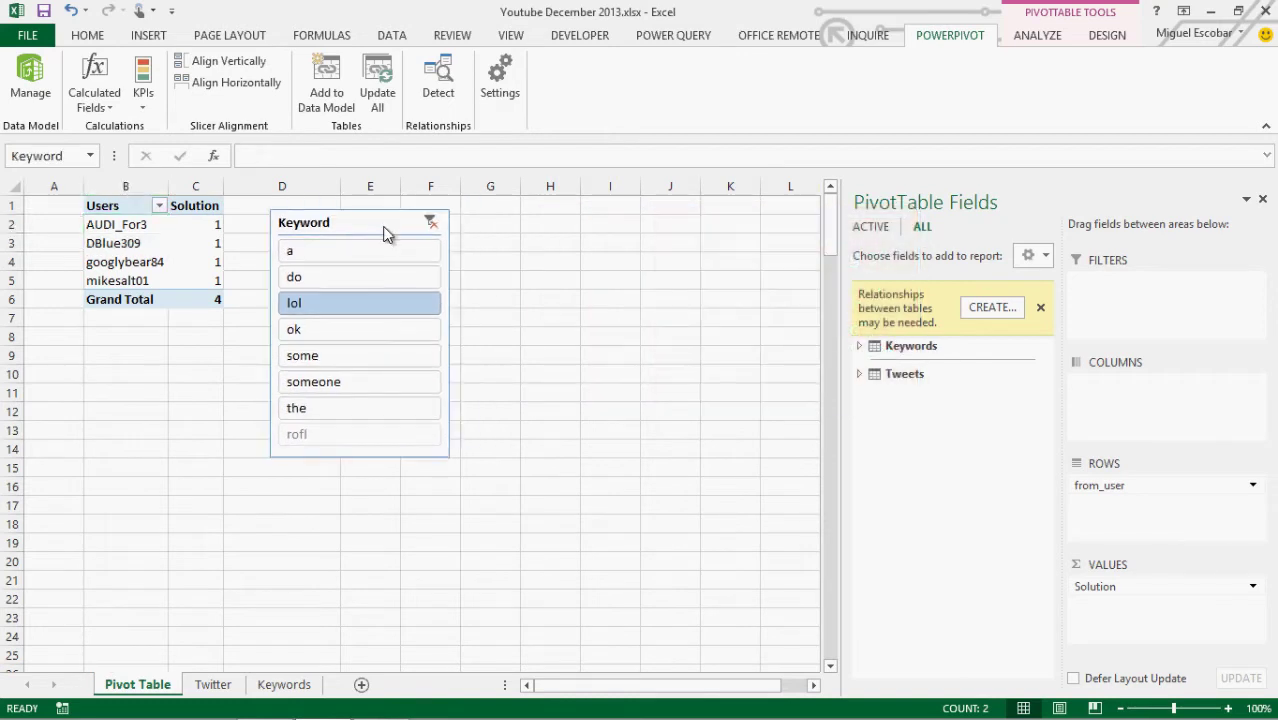
Expand the Keywords table in the pivot table's field list and filter the pivot table to the keyword ok.
left_click(210, 244)
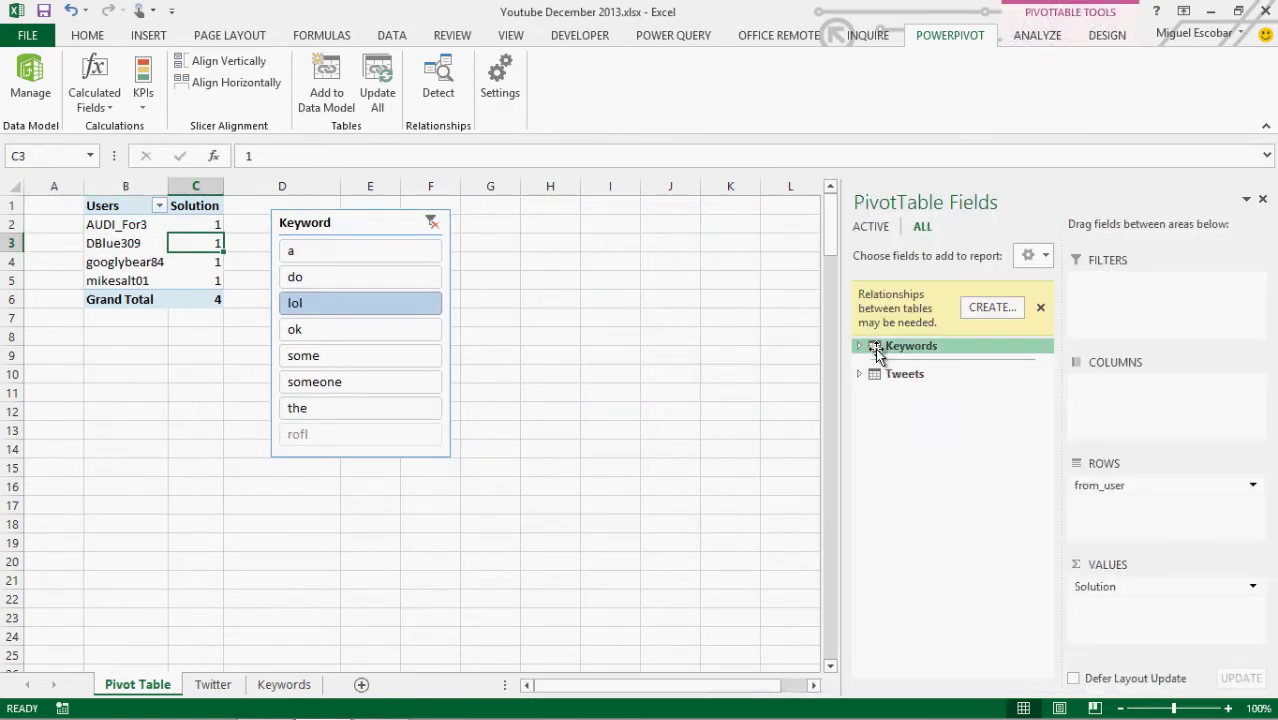
left_click(858, 346)
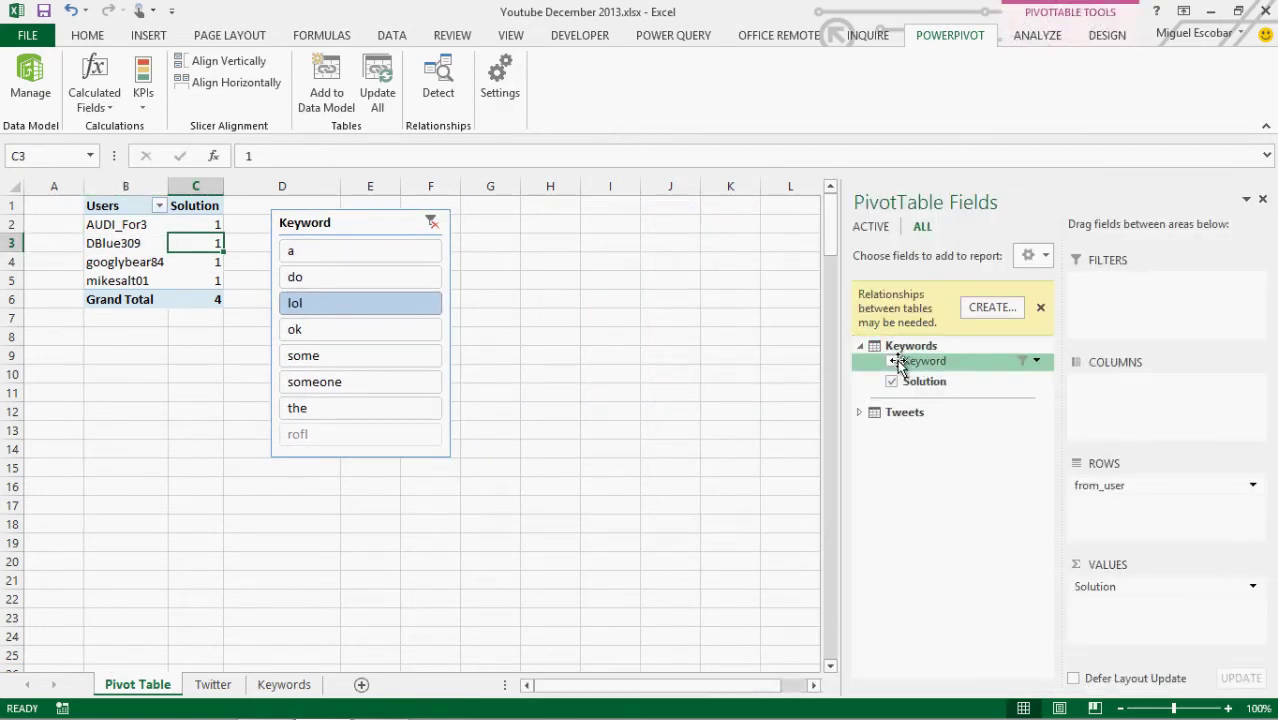
left_click_drag(898, 366, 235, 258)
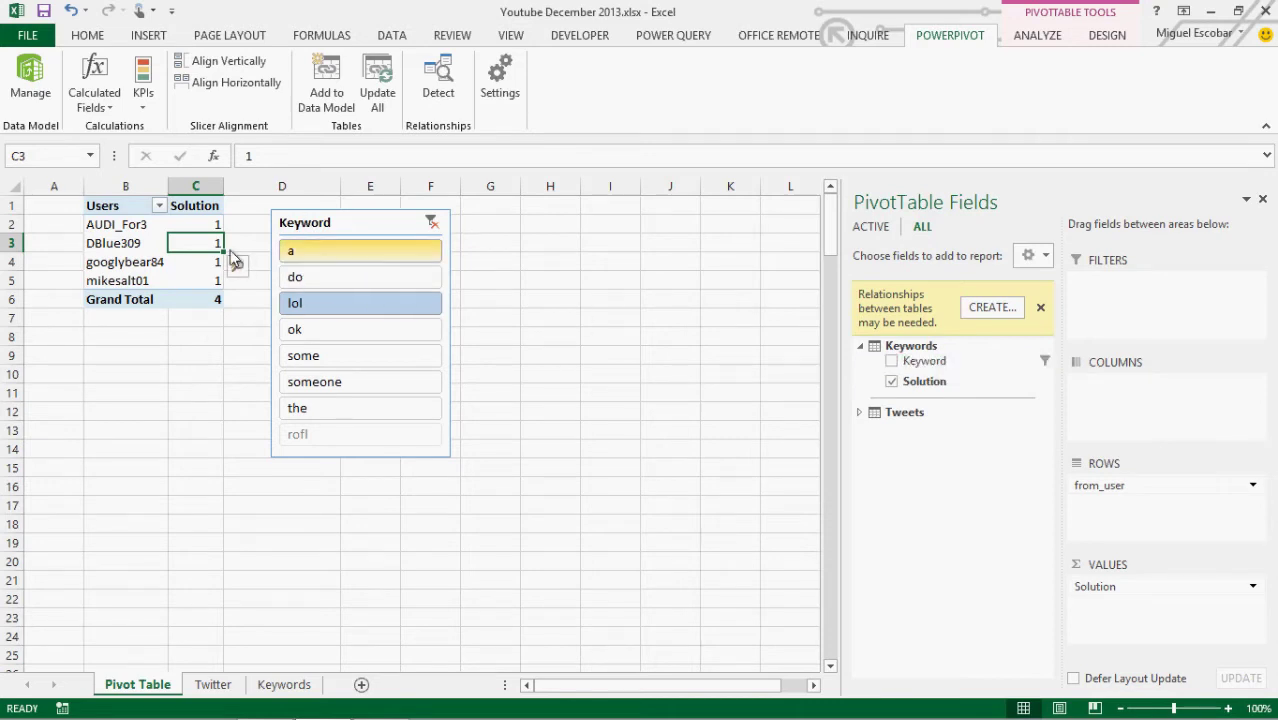
left_click(299, 330)
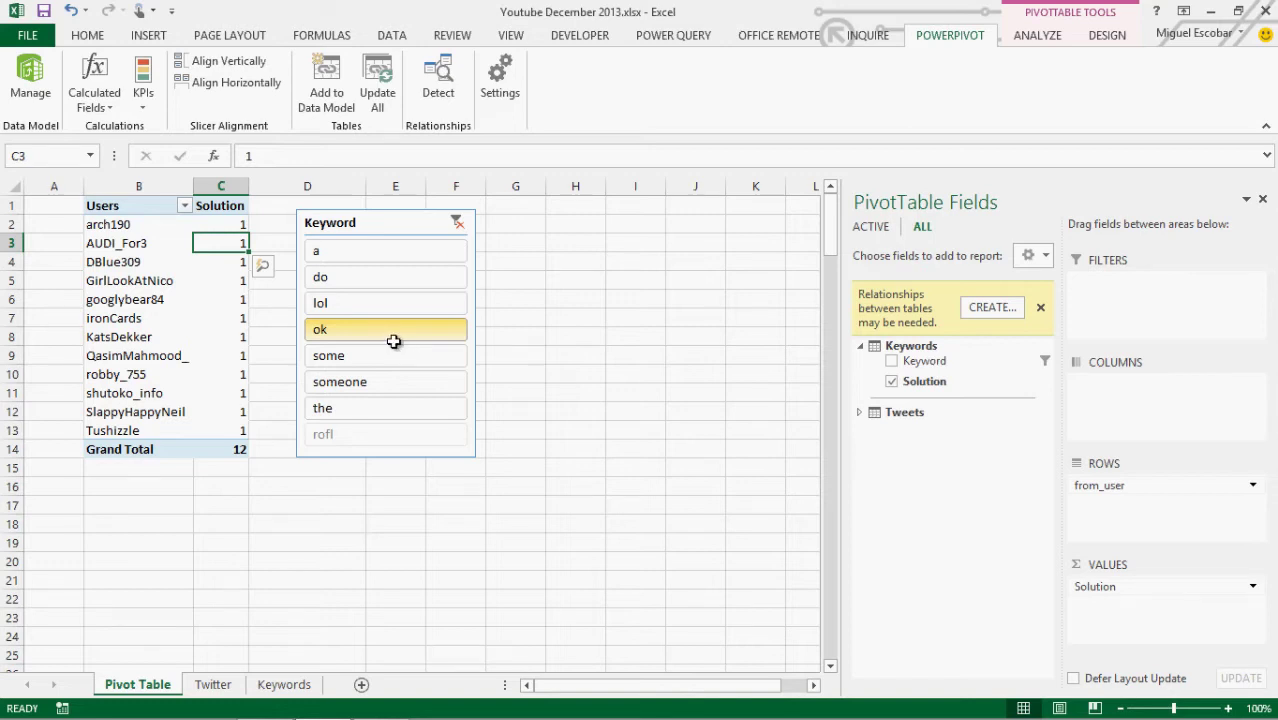
Open the Solution calculated field from the list of managed calculated fields to show its formula.
left_click(95, 95)
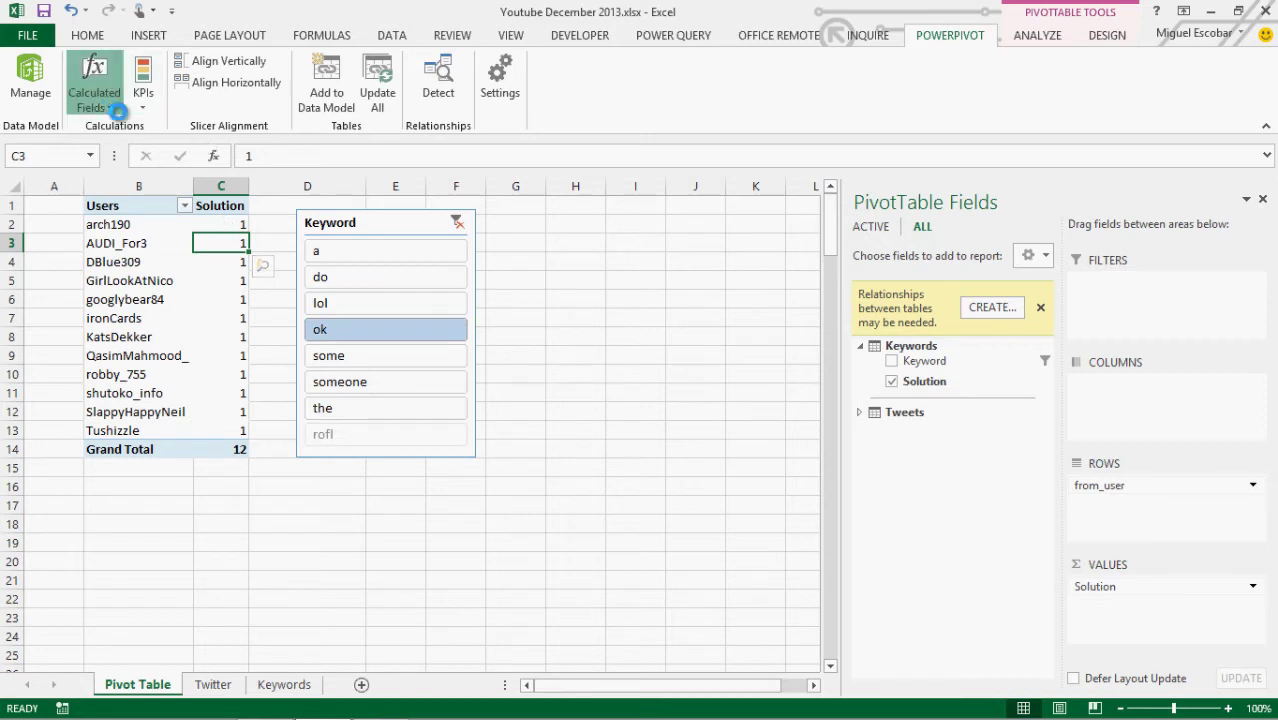
left_click(150, 151)
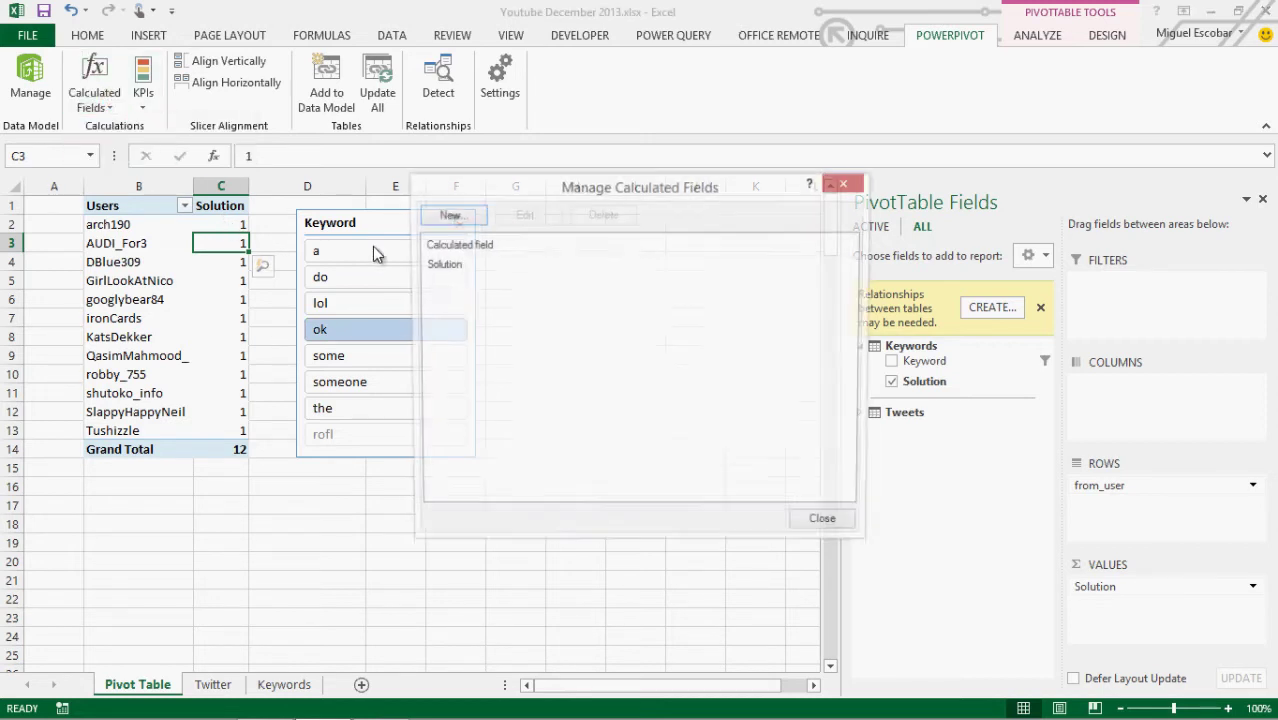
left_click(487, 266)
left_click(525, 215)
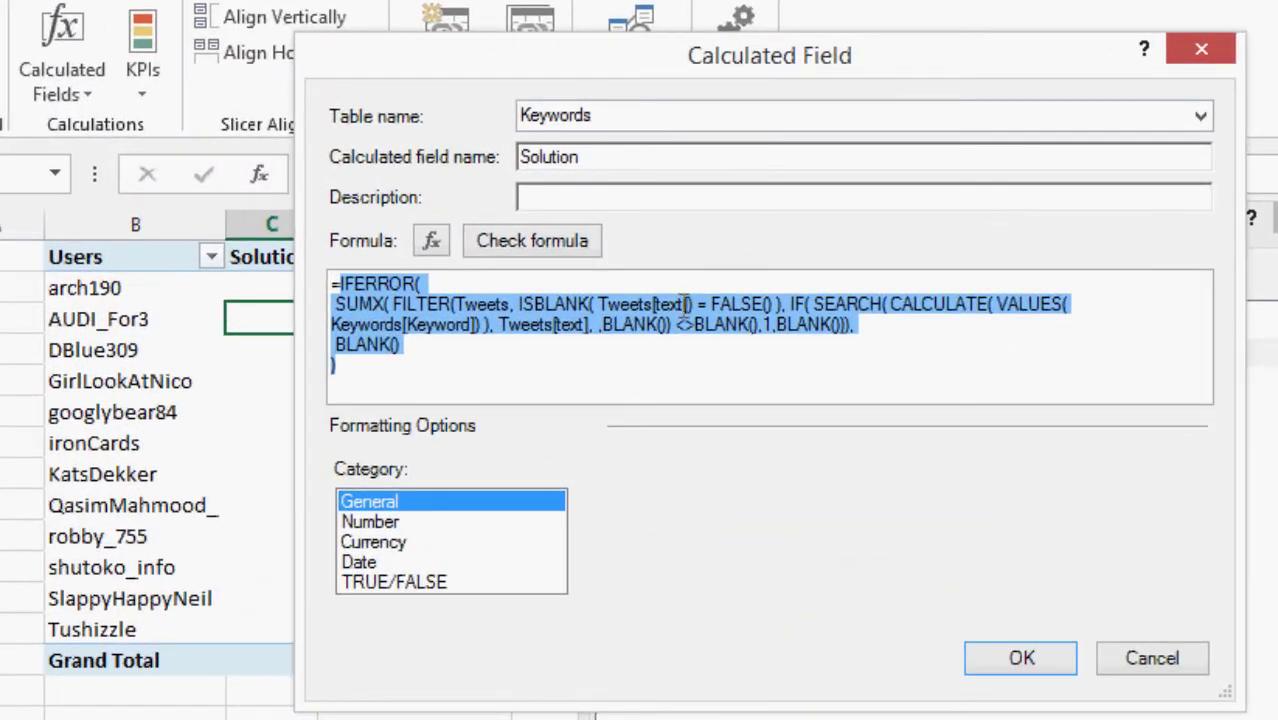
left_click(232, 196)
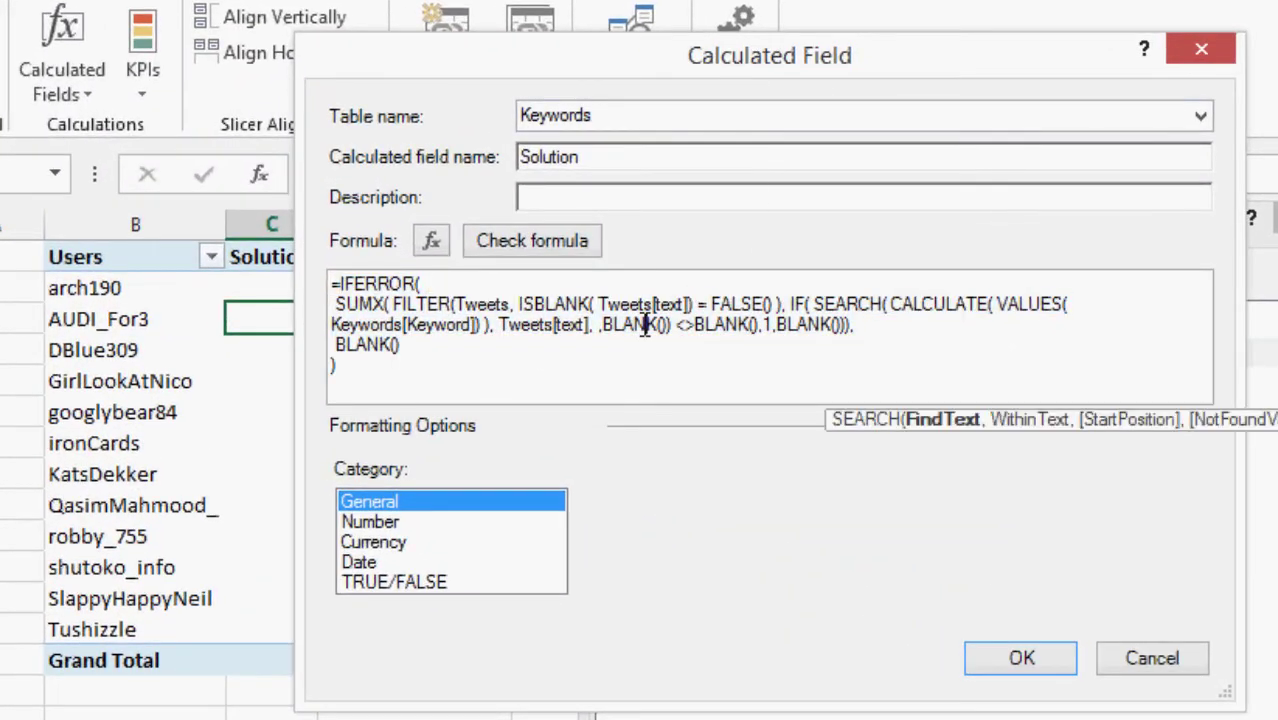
Examine the arguments of the IFERROR, SUMX and FILTER functions in the Solution formula, ending at FILTER's Tweets table.
left_click(338, 304)
left_click_drag(357, 304, 385, 304)
left_click(383, 304)
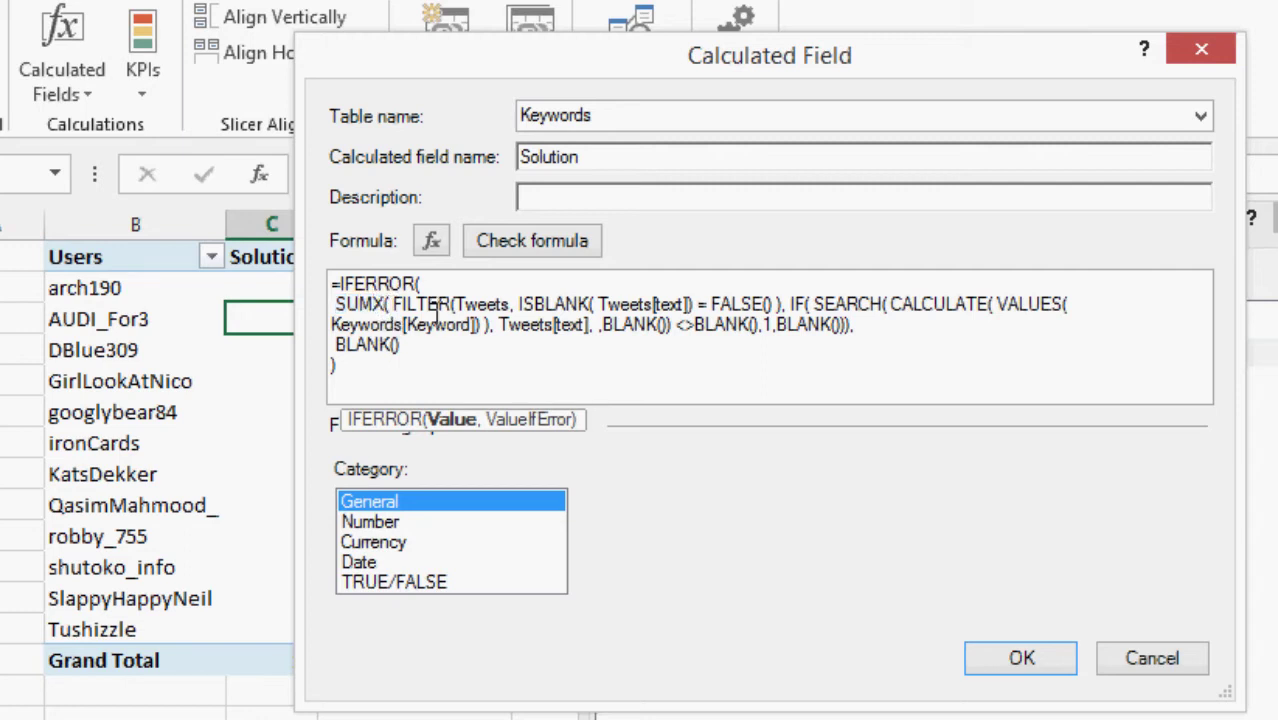
left_click(437, 308)
left_click(442, 303)
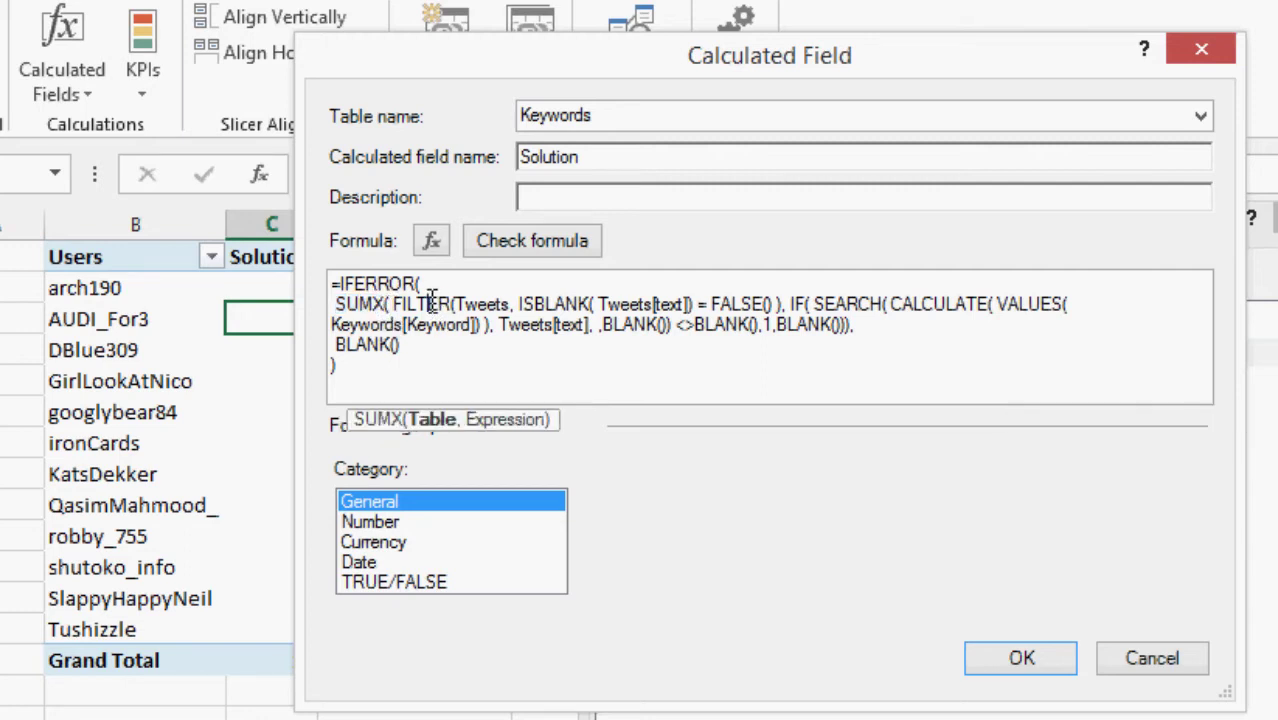
left_click(488, 303)
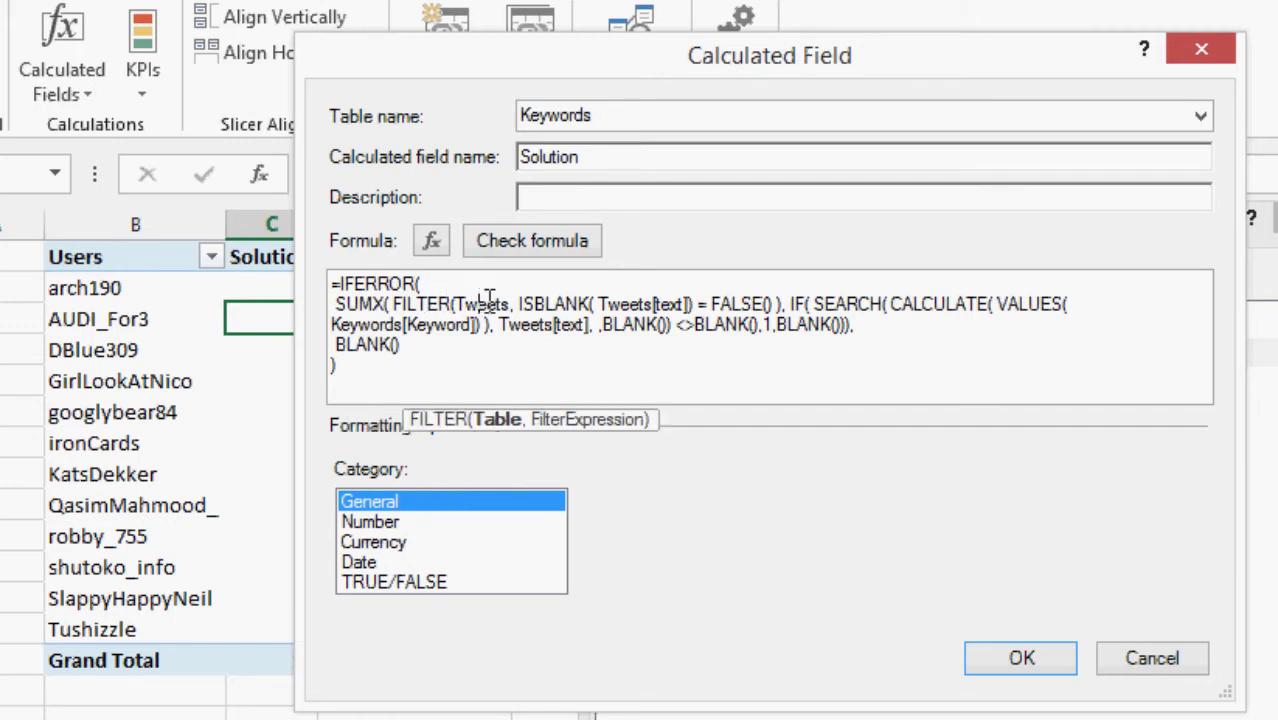
left_click(500, 303)
Highlight the ISBLANK( Tweets[text]) = FALSE() condition in the FILTER function to examine how blank tweets are excluded.
left_click_drag(514, 303, 698, 298)
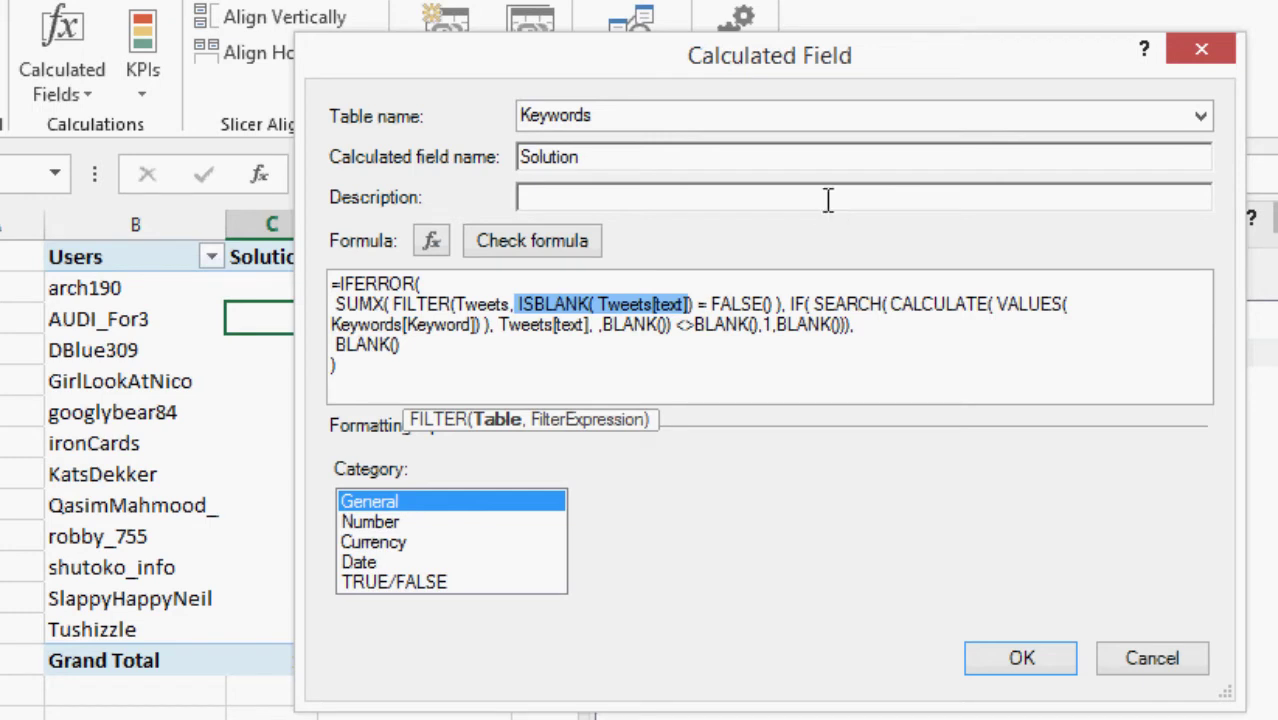
left_click(746, 287)
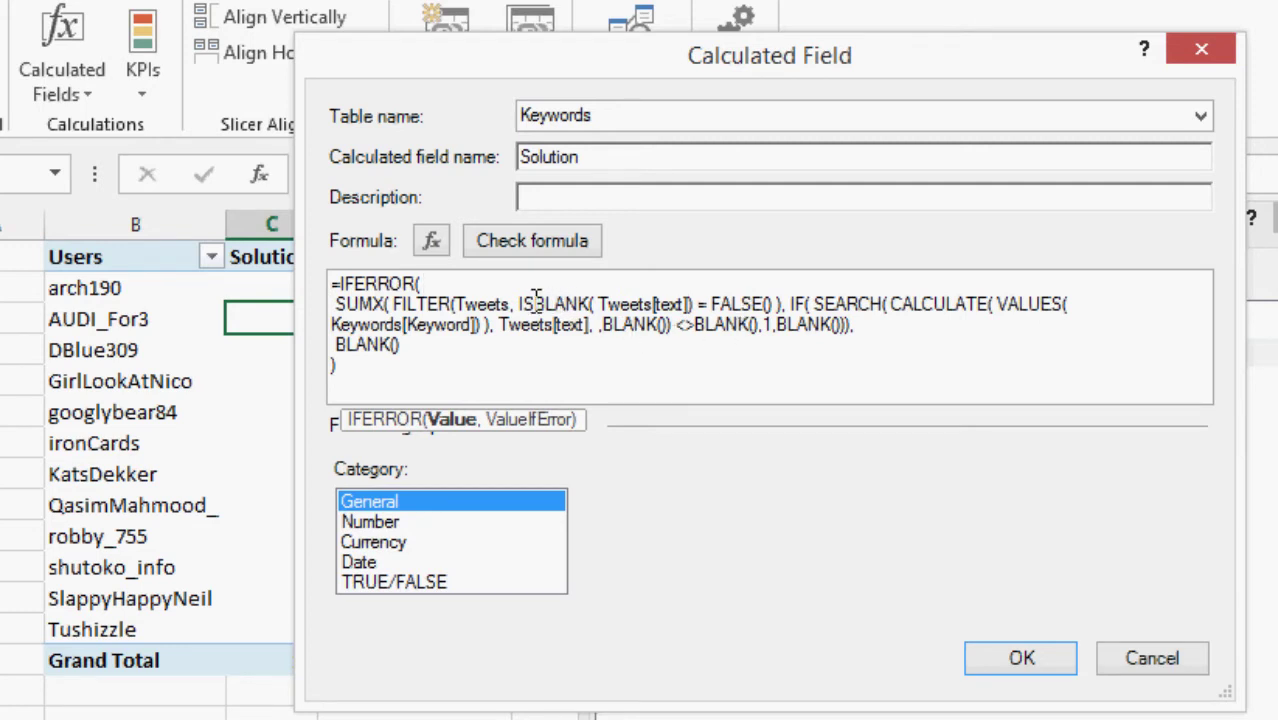
left_click_drag(518, 304, 712, 300)
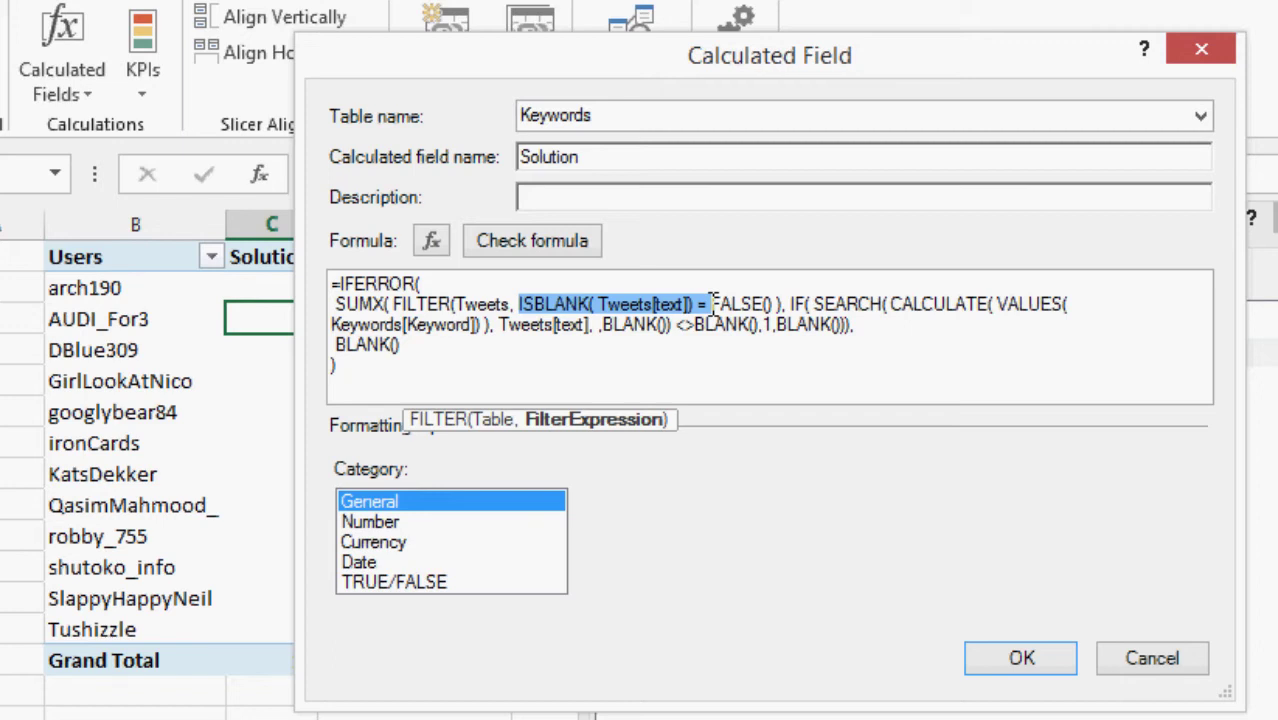
left_click(665, 303)
left_click(529, 303)
double_click(533, 303)
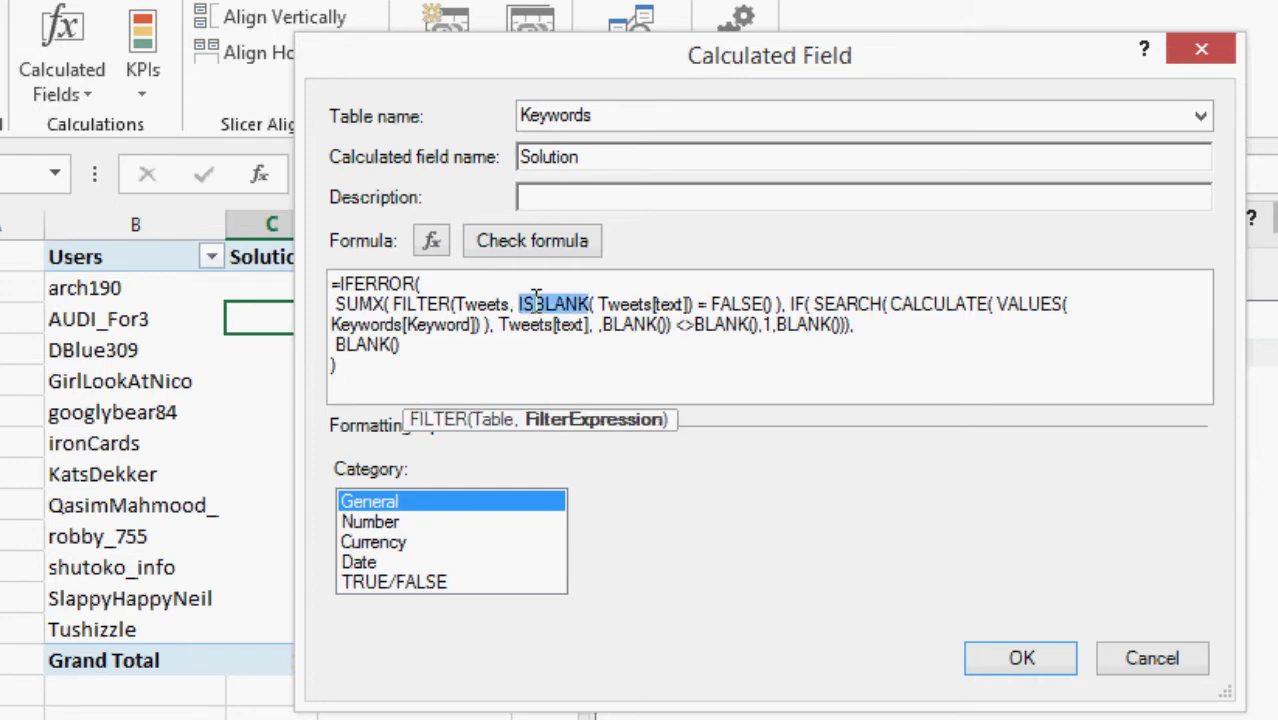
left_click(577, 303)
left_click_drag(519, 303, 702, 300)
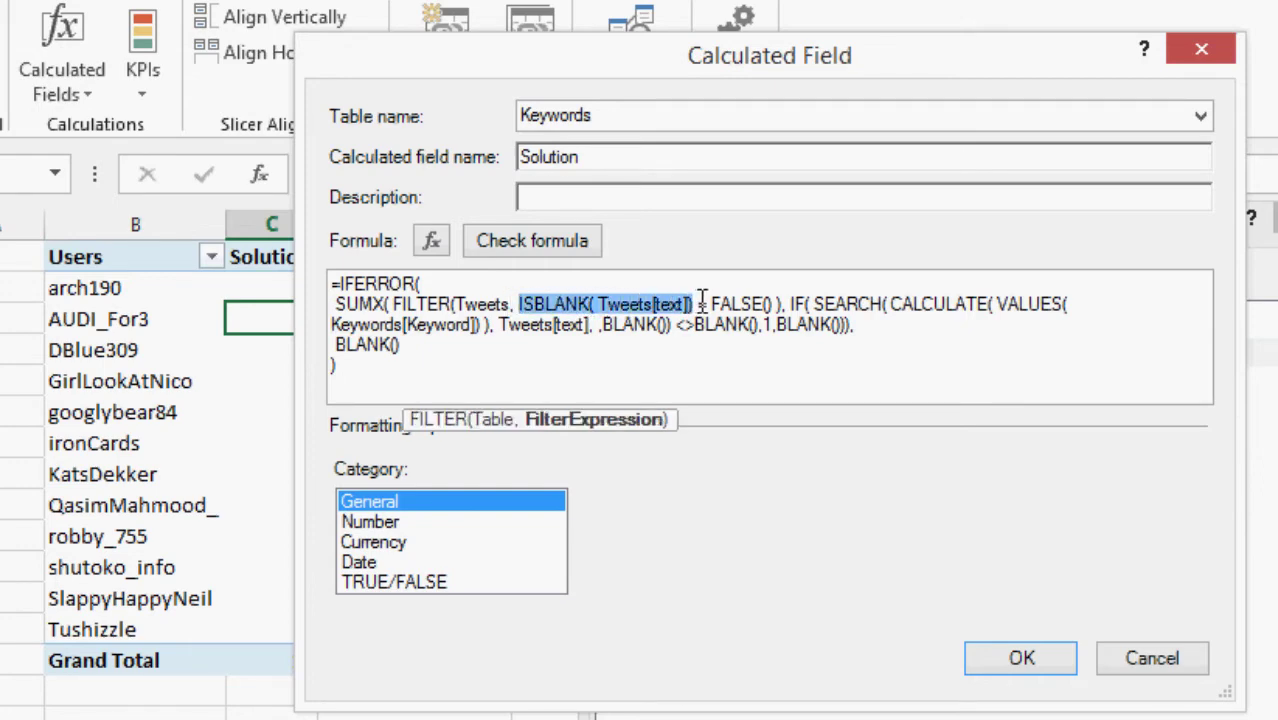
left_click(702, 303)
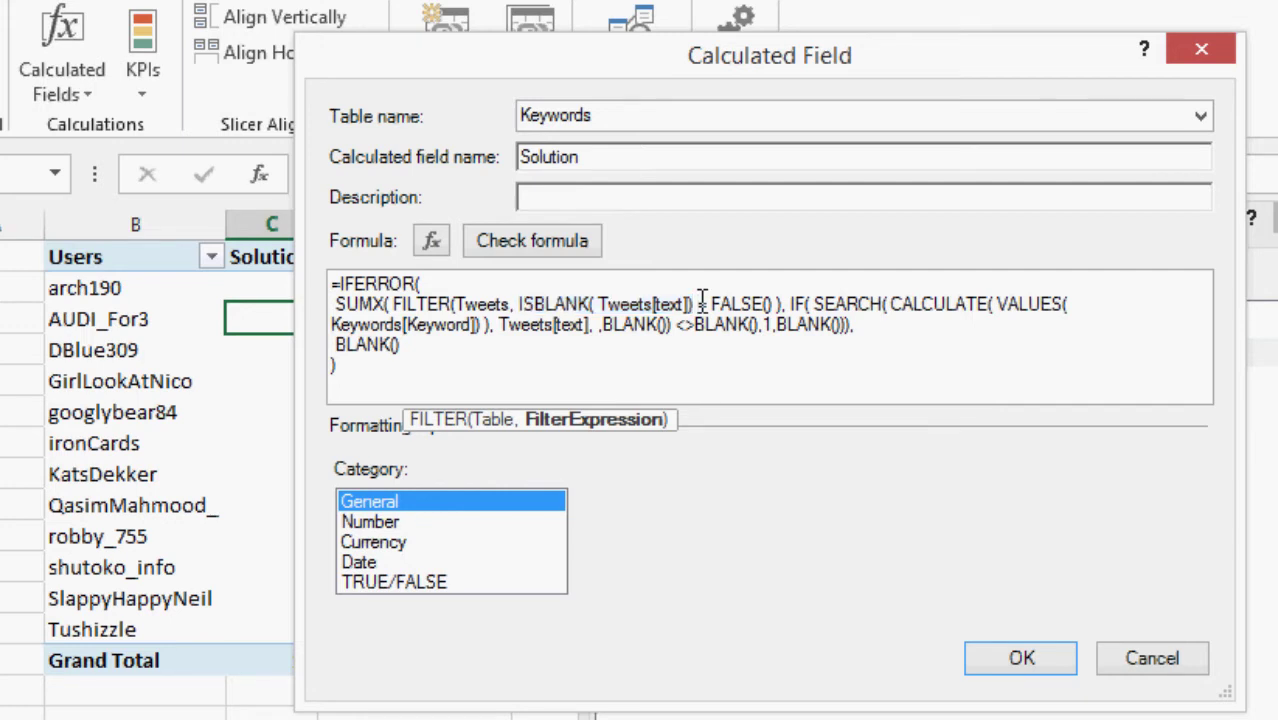
left_click_drag(702, 303, 515, 290)
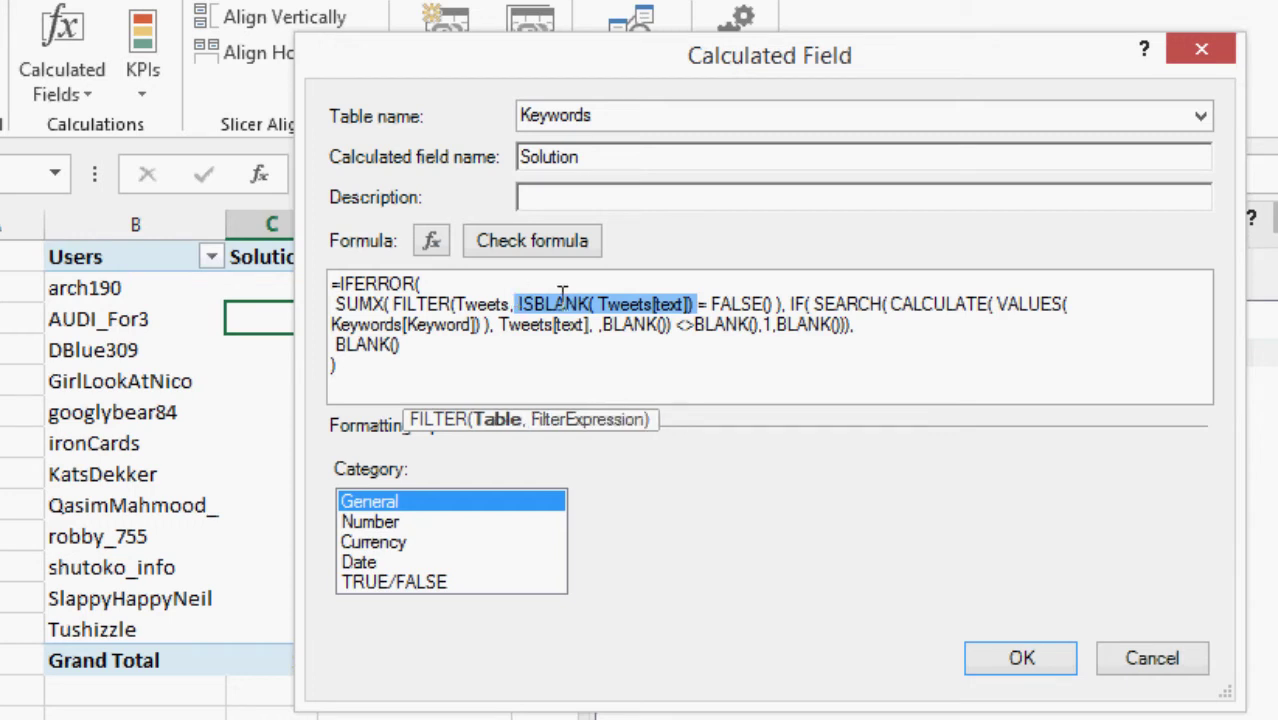
Select the whole FILTER expression that serves as SUMX's table argument, and go to the IF that forms its expression argument.
left_click(762, 304)
mouse_move(779, 303)
left_mouse_down()
mouse_move(702, 303)
mouse_move(778, 300)
left_mouse_up()
left_click(780, 301)
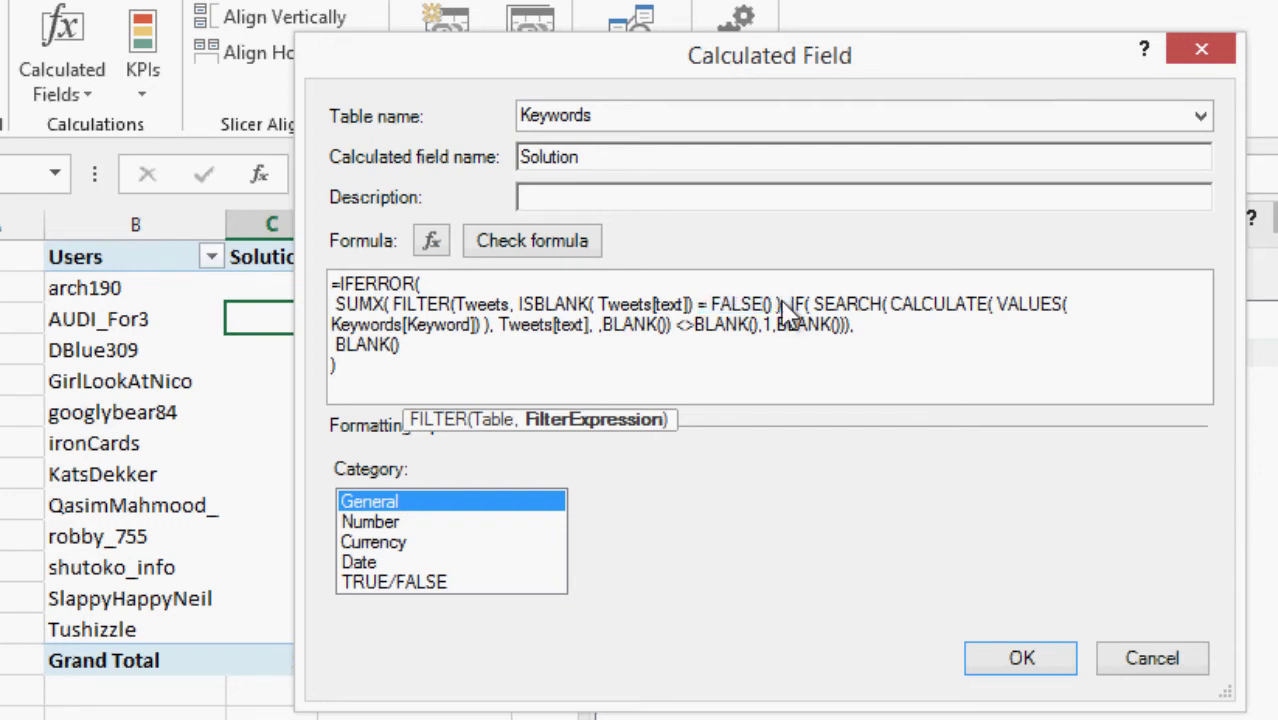
left_click(392, 304)
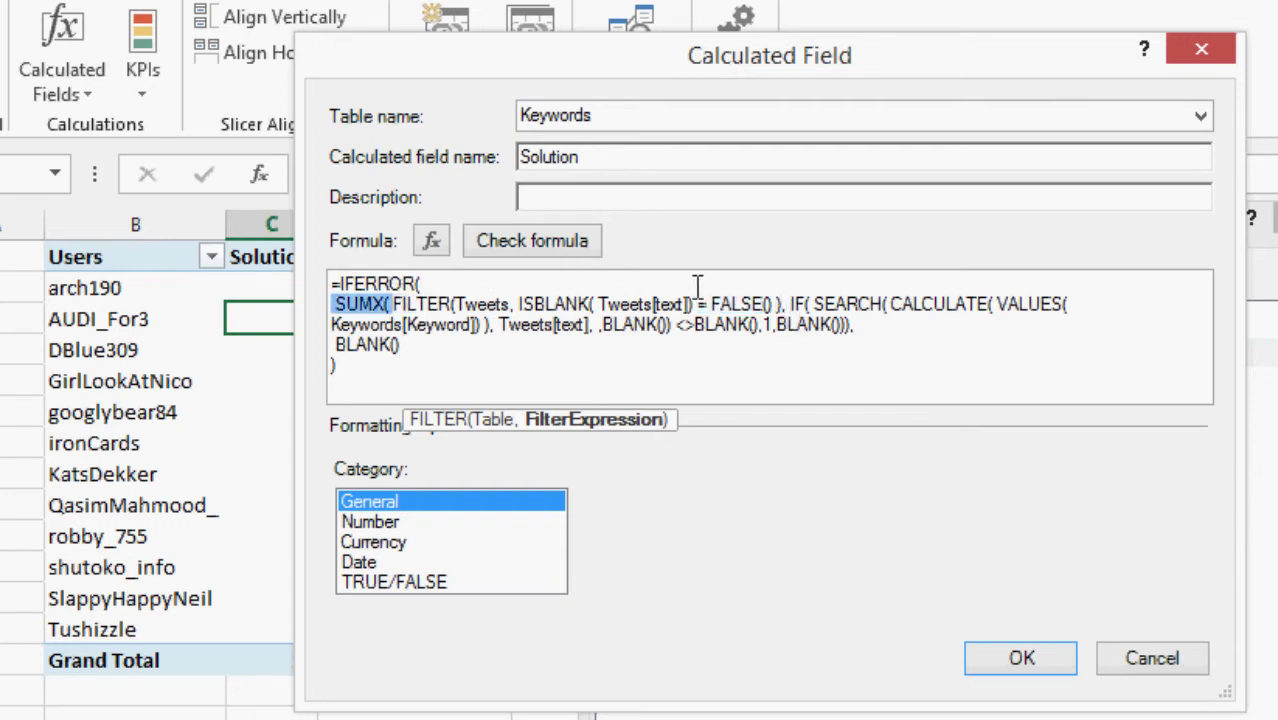
left_click(787, 300, "shift")
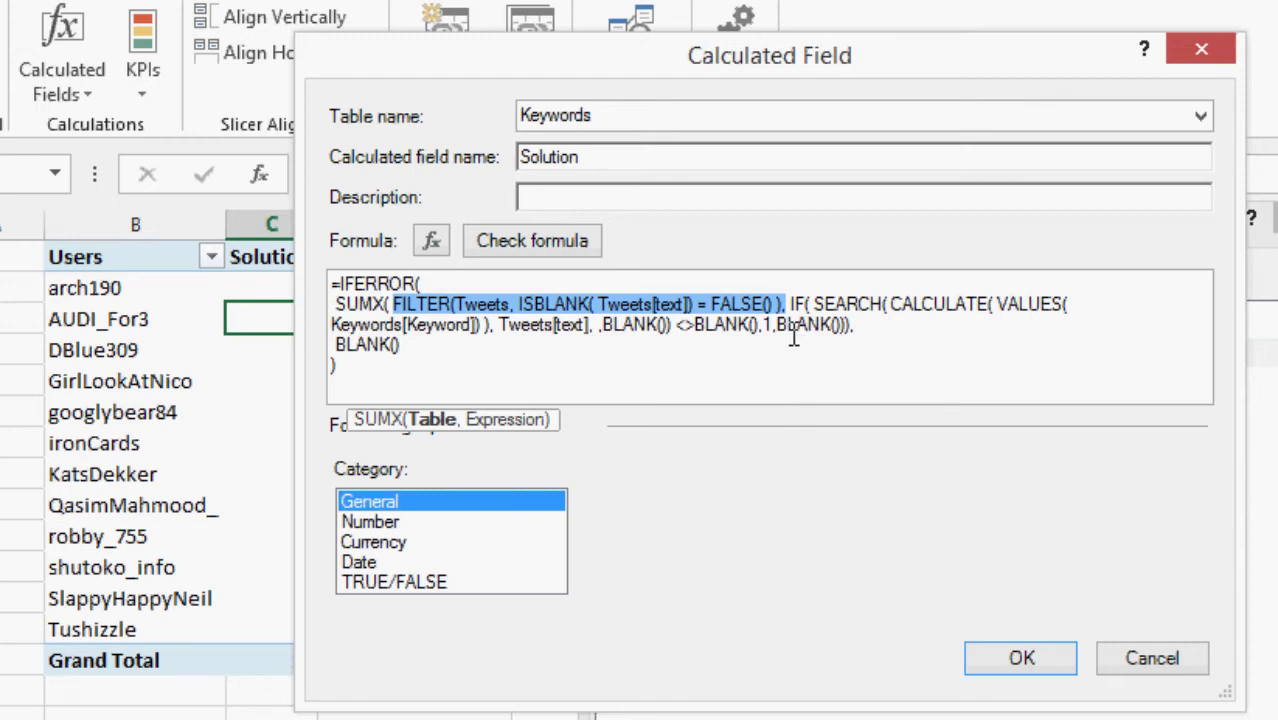
left_click(794, 304)
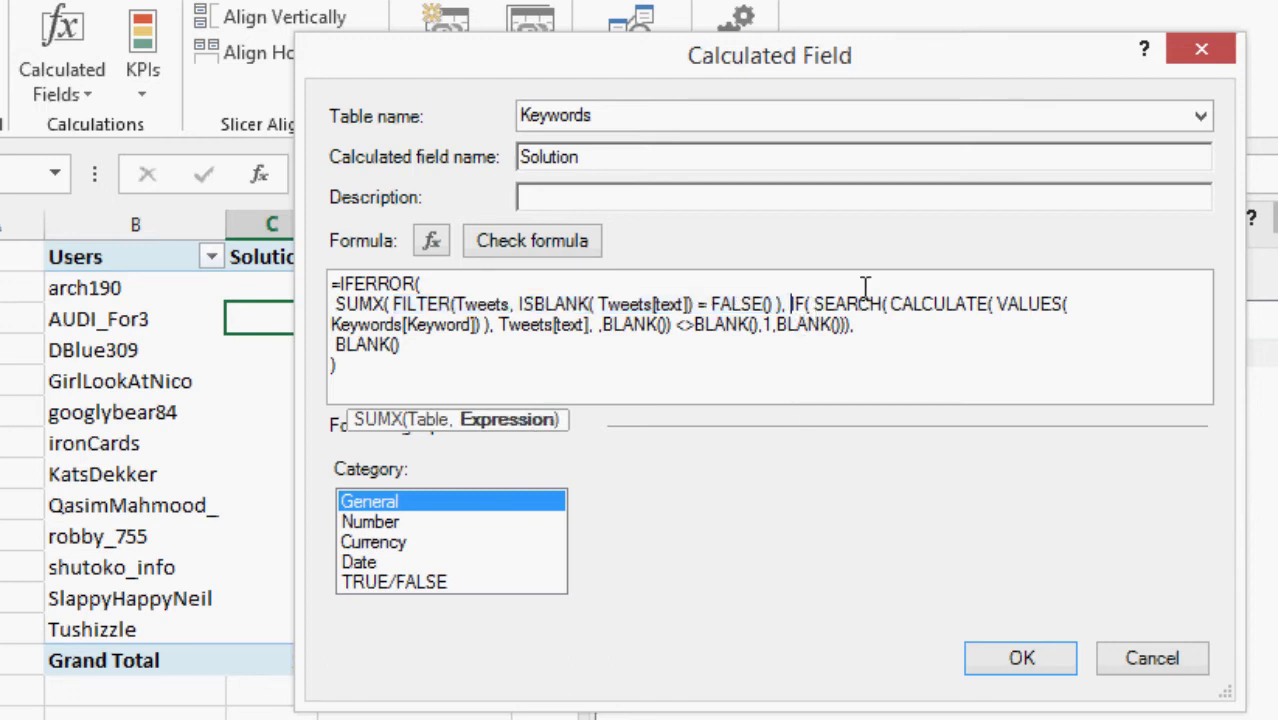
Examine the IF function's logical test and step through SEARCH to its FindText argument.
left_click(814, 303)
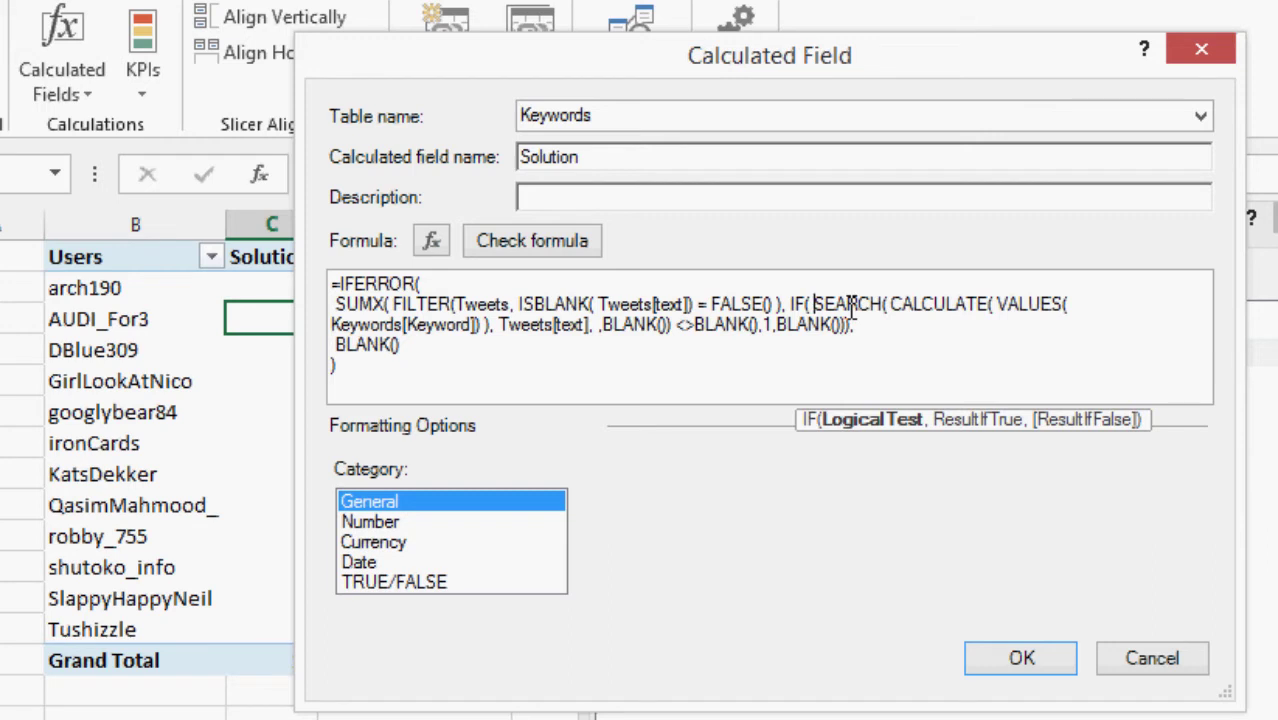
key("Right")
key("Right")
key("Right")
key("Right")
key("Right")
key("Right")
key("Right")
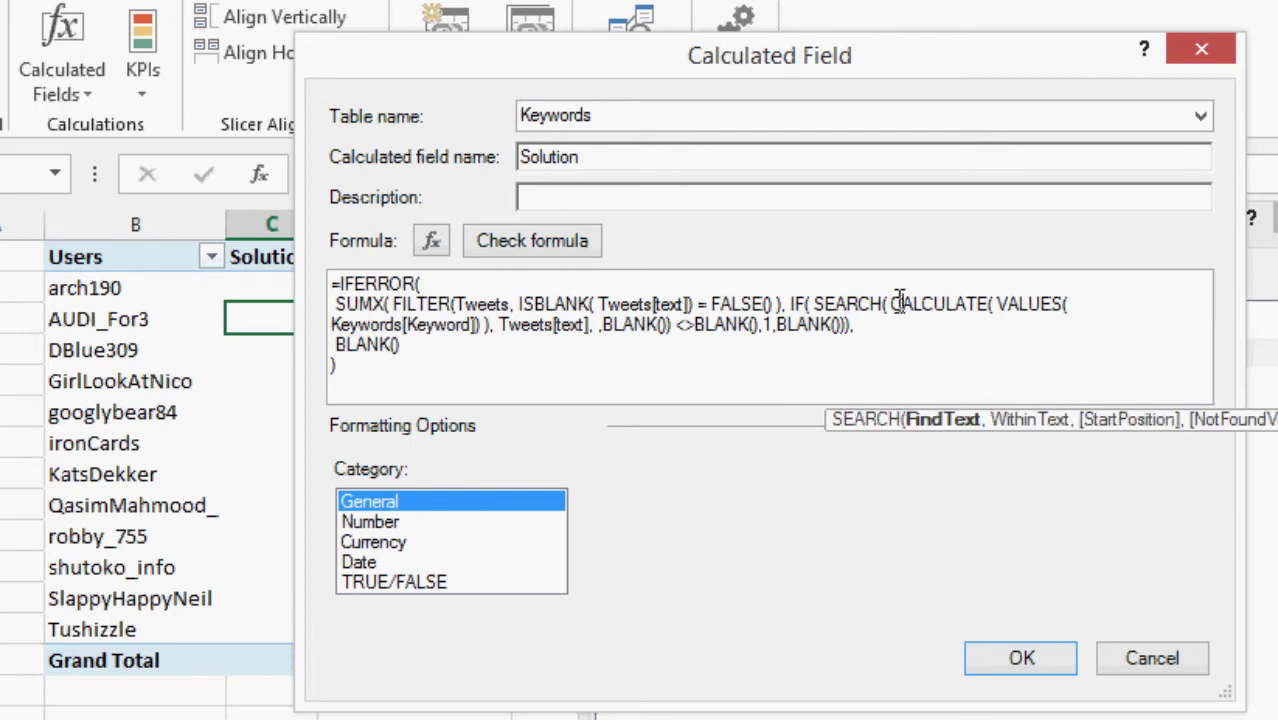
key("Right")
Move the Calculated Field dialog clear of the pivot table and examine SEARCH's CALCULATE( VALUES( Keywords[Keyword]) ) and Tweets[text] arguments.
left_click_drag(825, 57, 1159, 175)
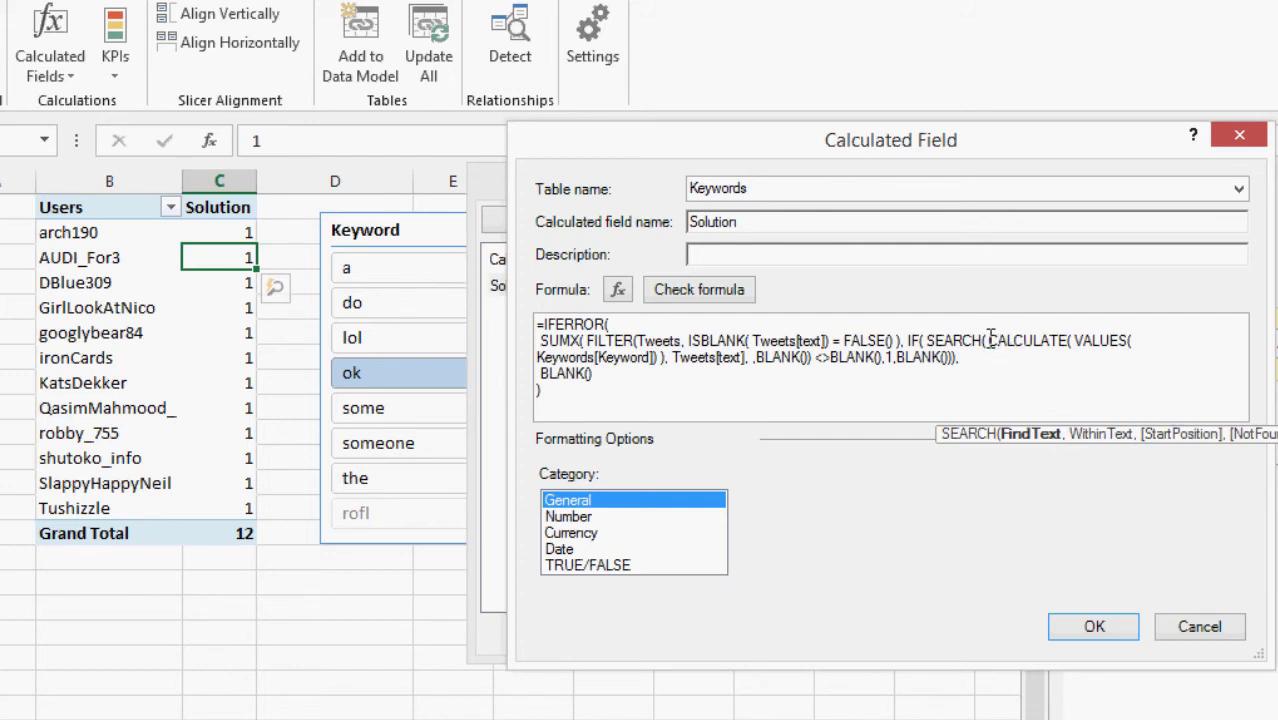
left_click_drag(988, 341, 672, 358)
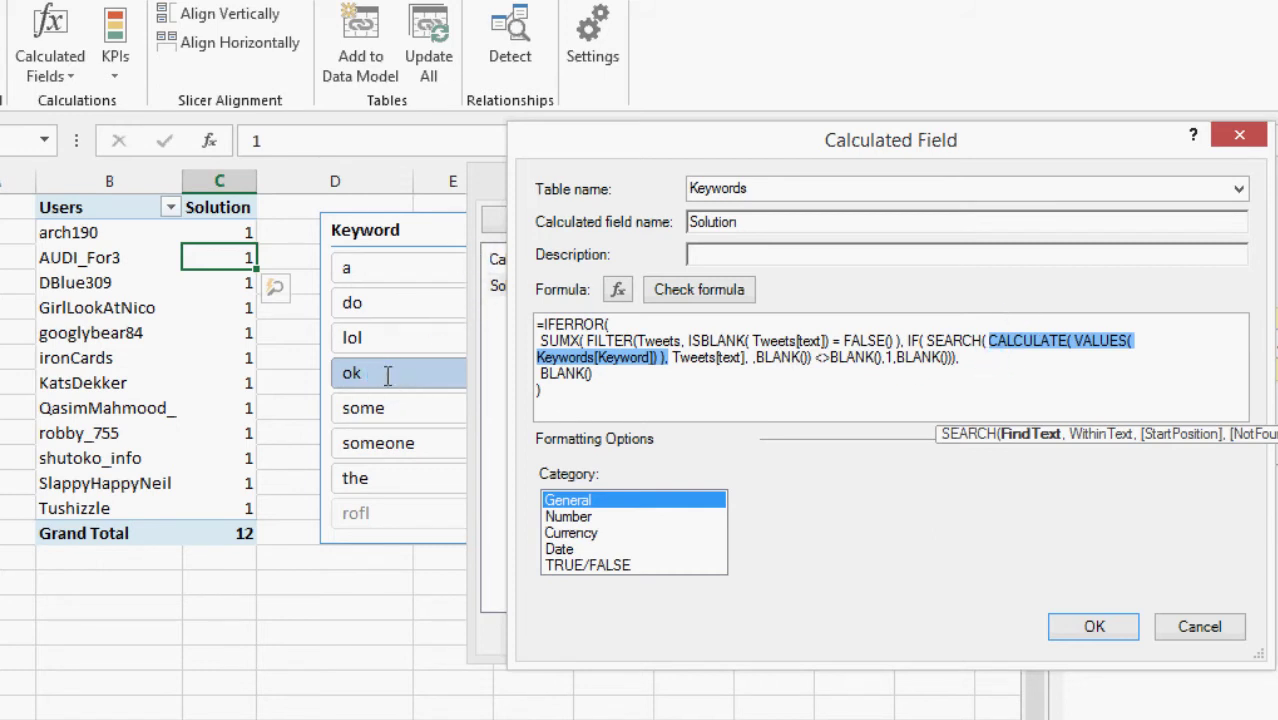
left_click(694, 358)
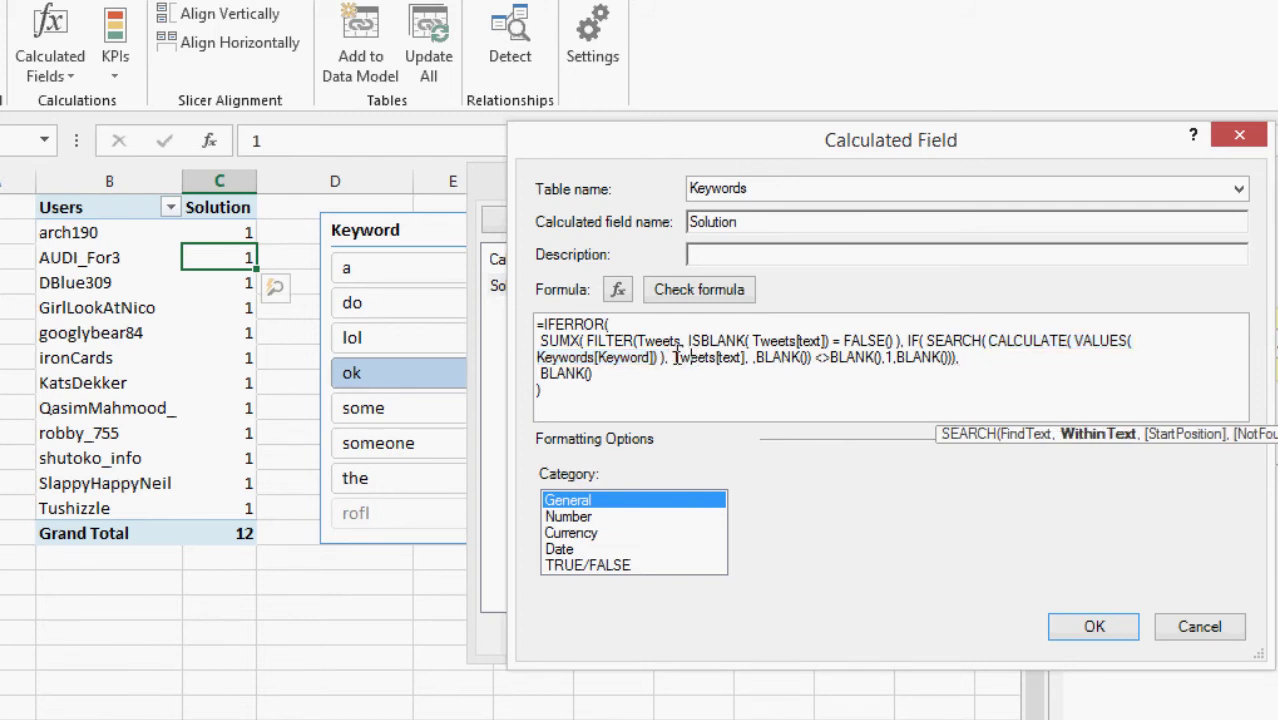
left_click(673, 357)
mouse_move(672, 357)
left_mouse_down()
mouse_move(748, 357)
mouse_move(672, 357)
left_mouse_up()
left_click(745, 357)
left_click(762, 372)
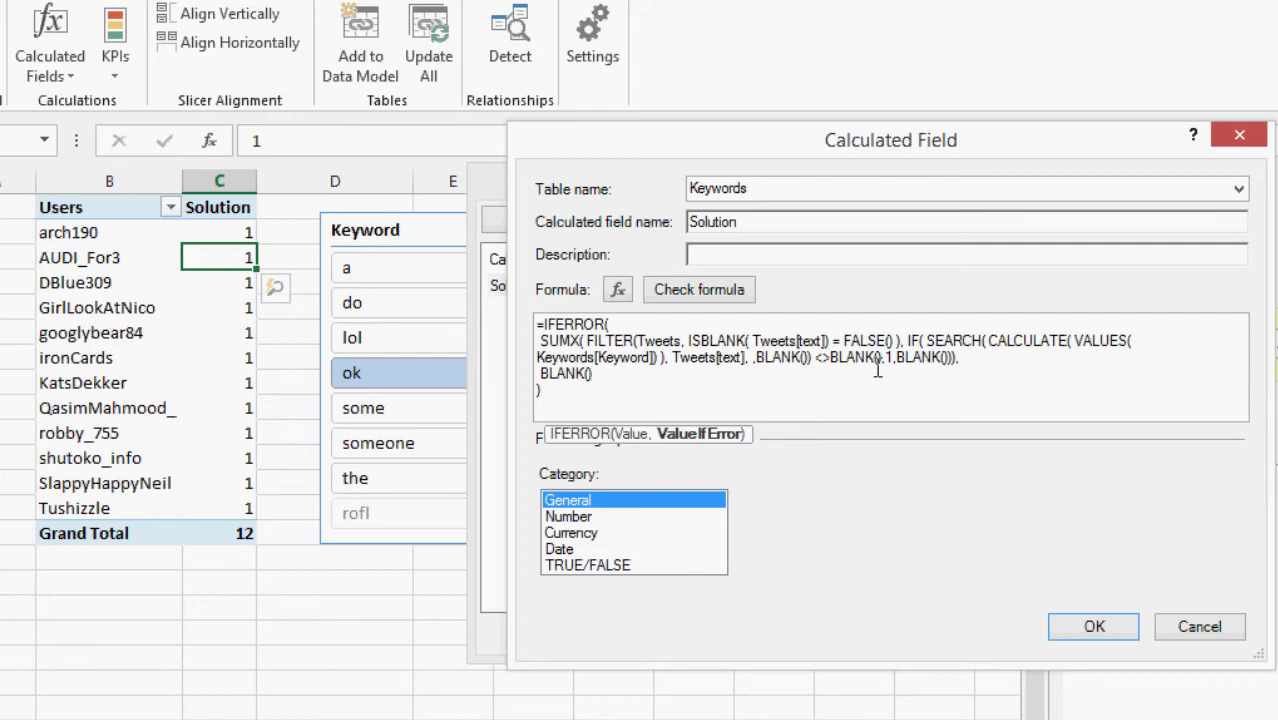
Examine the <>BLANK() comparison and SEARCH's empty StartPosition and BLANK() not-found arguments.
left_click(829, 357)
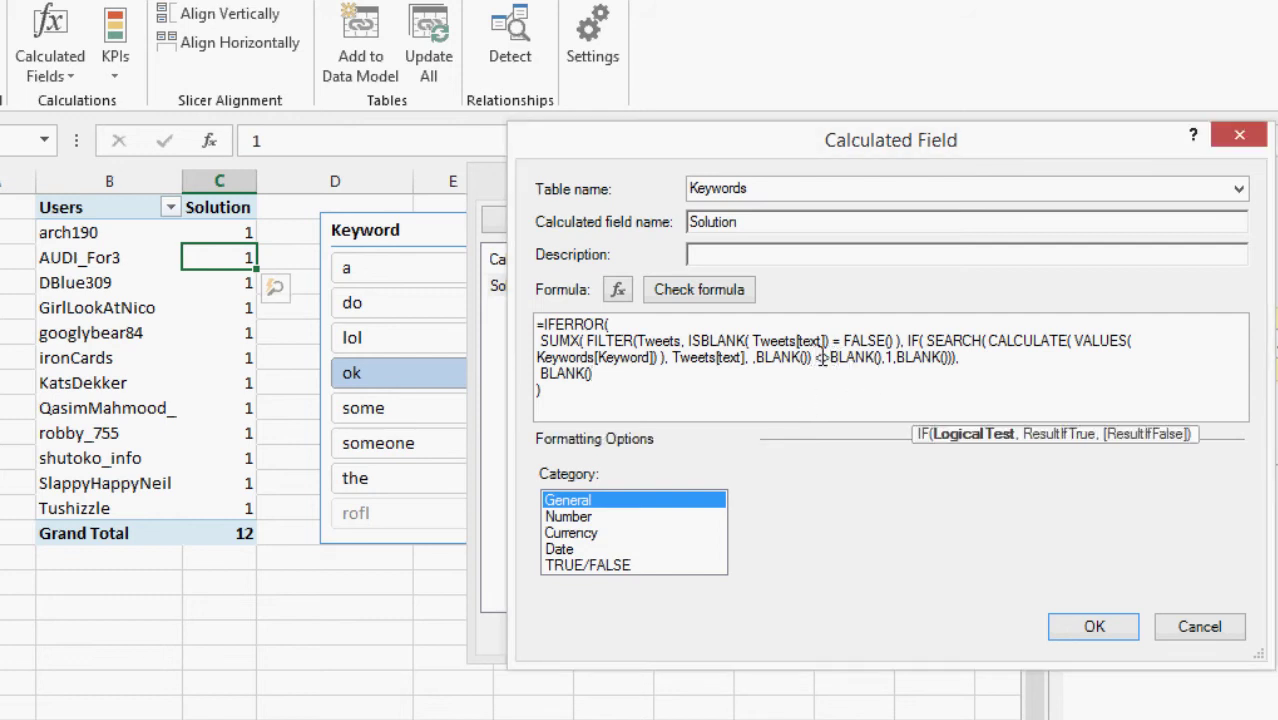
left_click(768, 357)
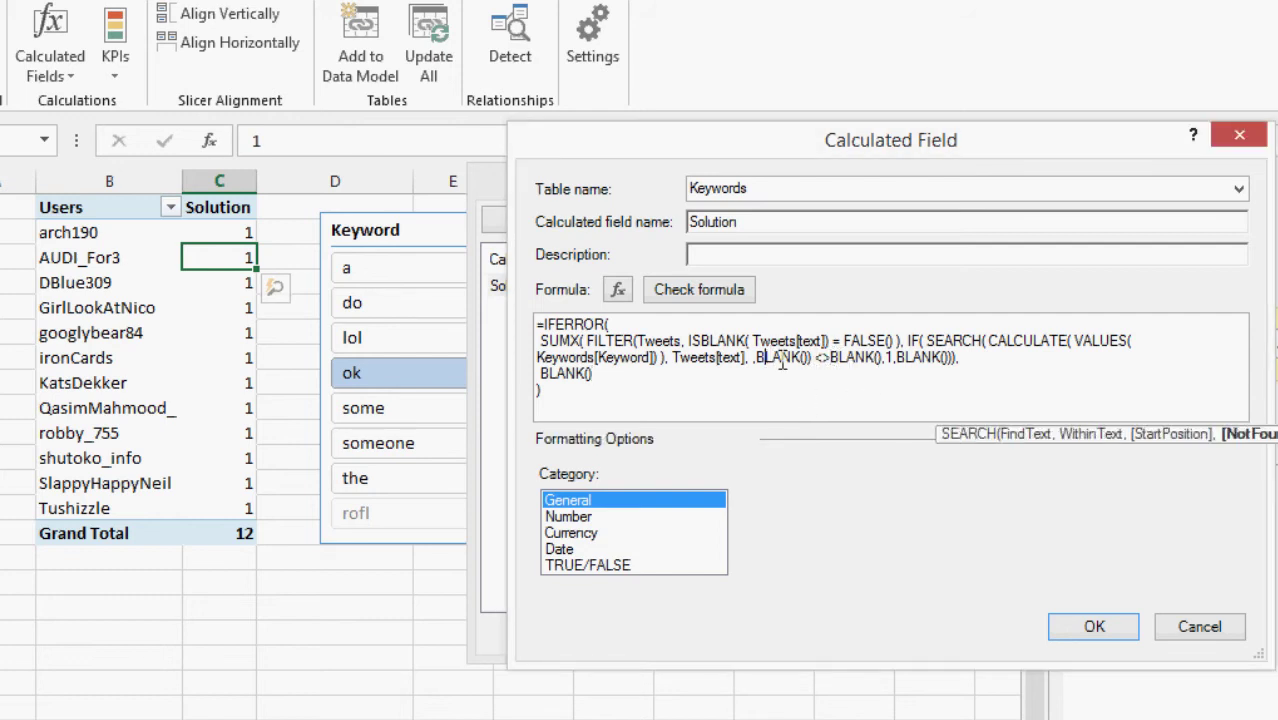
left_click(749, 358)
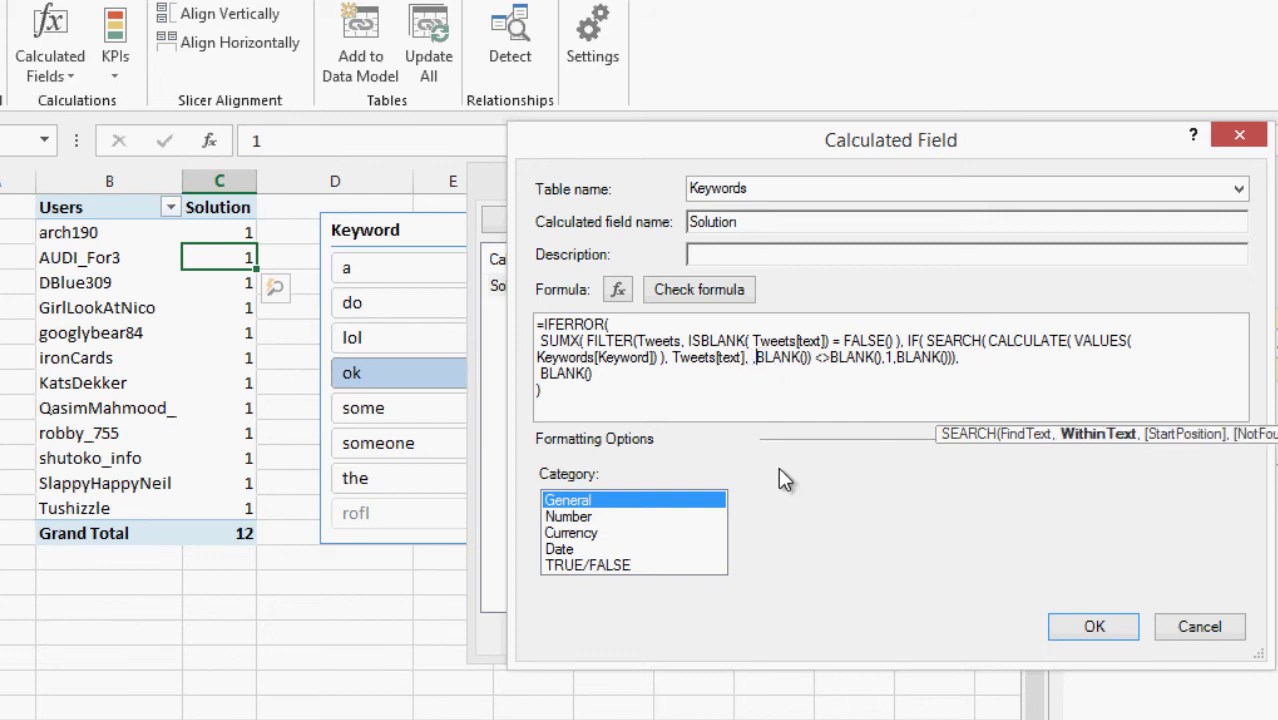
key("Right")
key("Right")
key("Right")
key("Right")
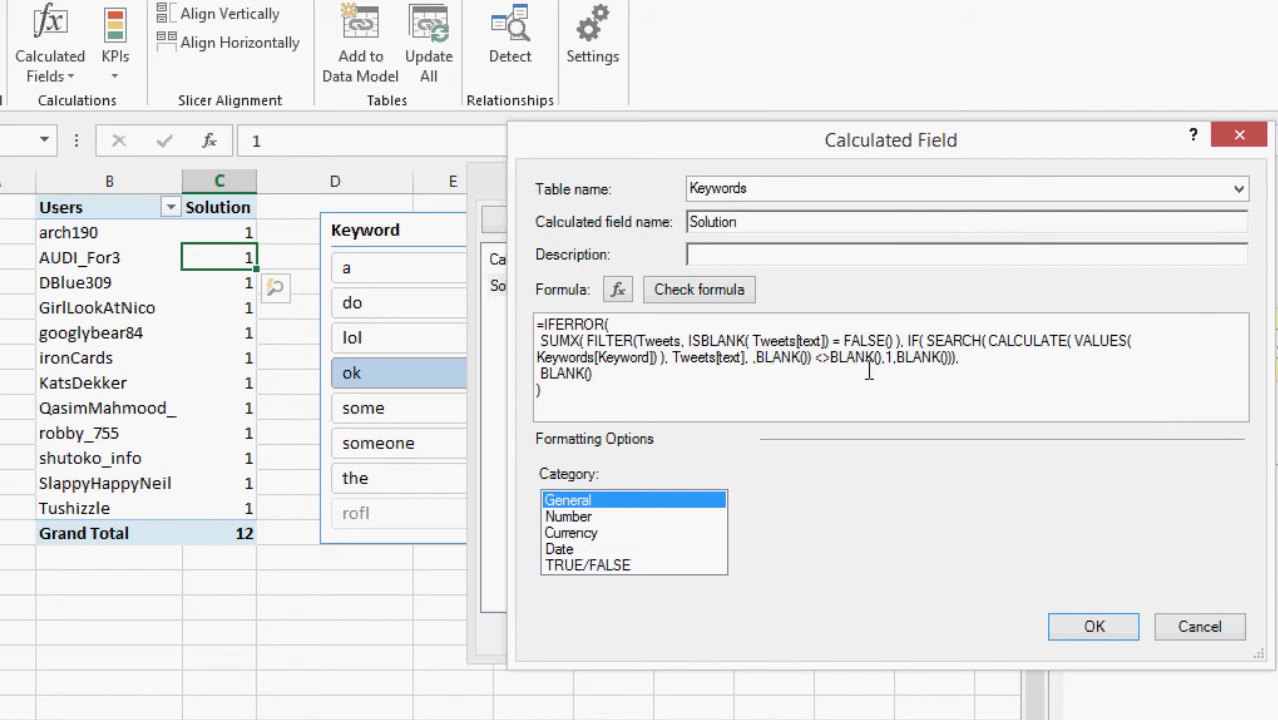
Retype SEARCH's closing parenthesis to match its brackets, and select the entire SEARCH expression inside the IF's logical test.
left_click(790, 356)
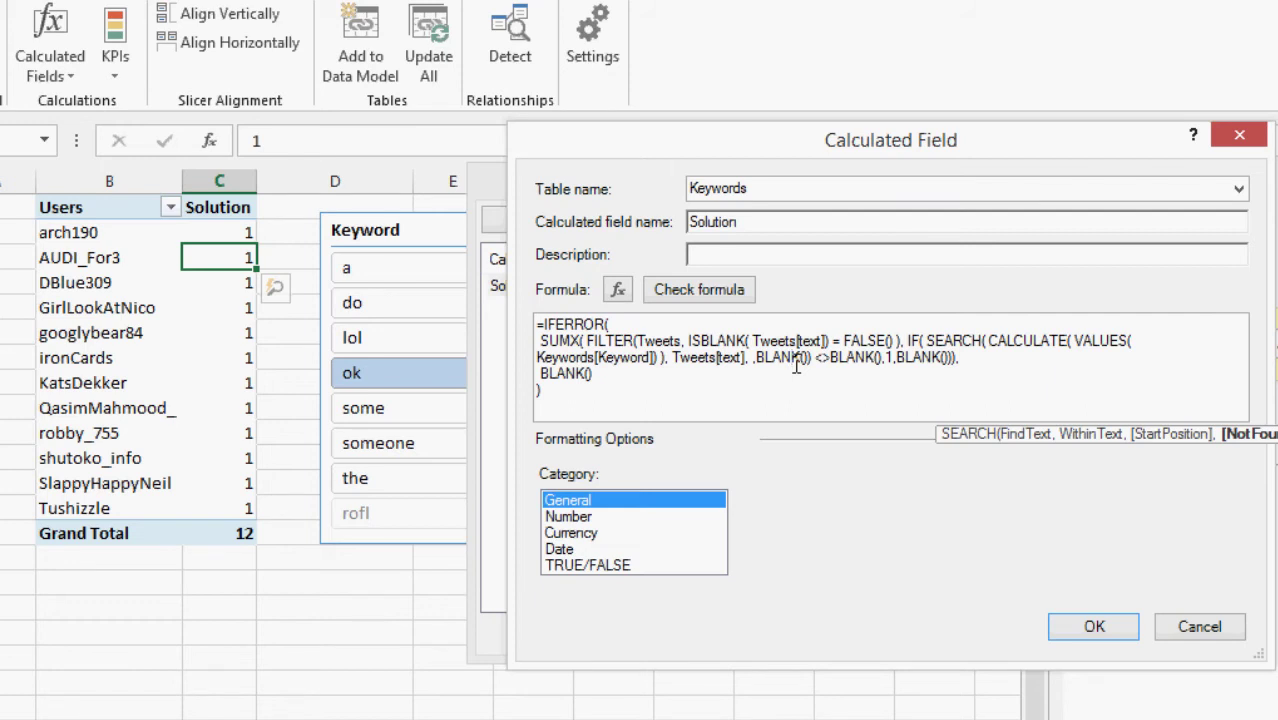
type(")")
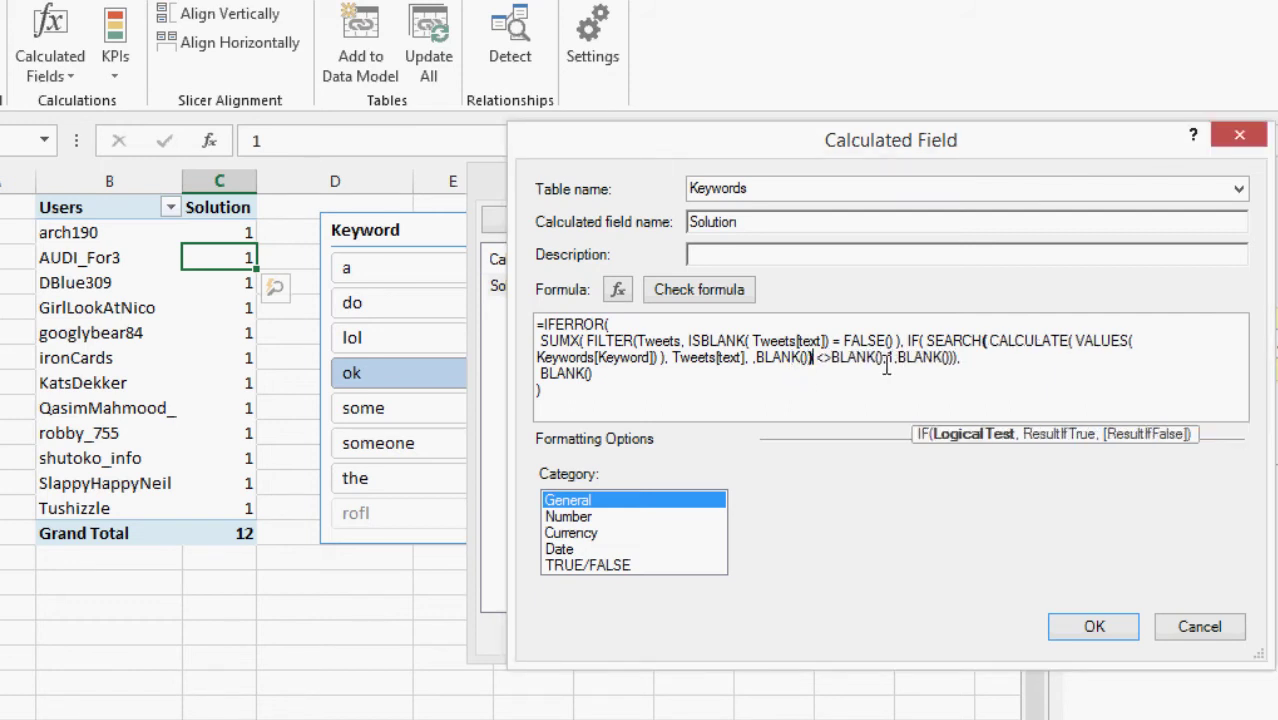
left_click_drag(926, 340, 815, 360)
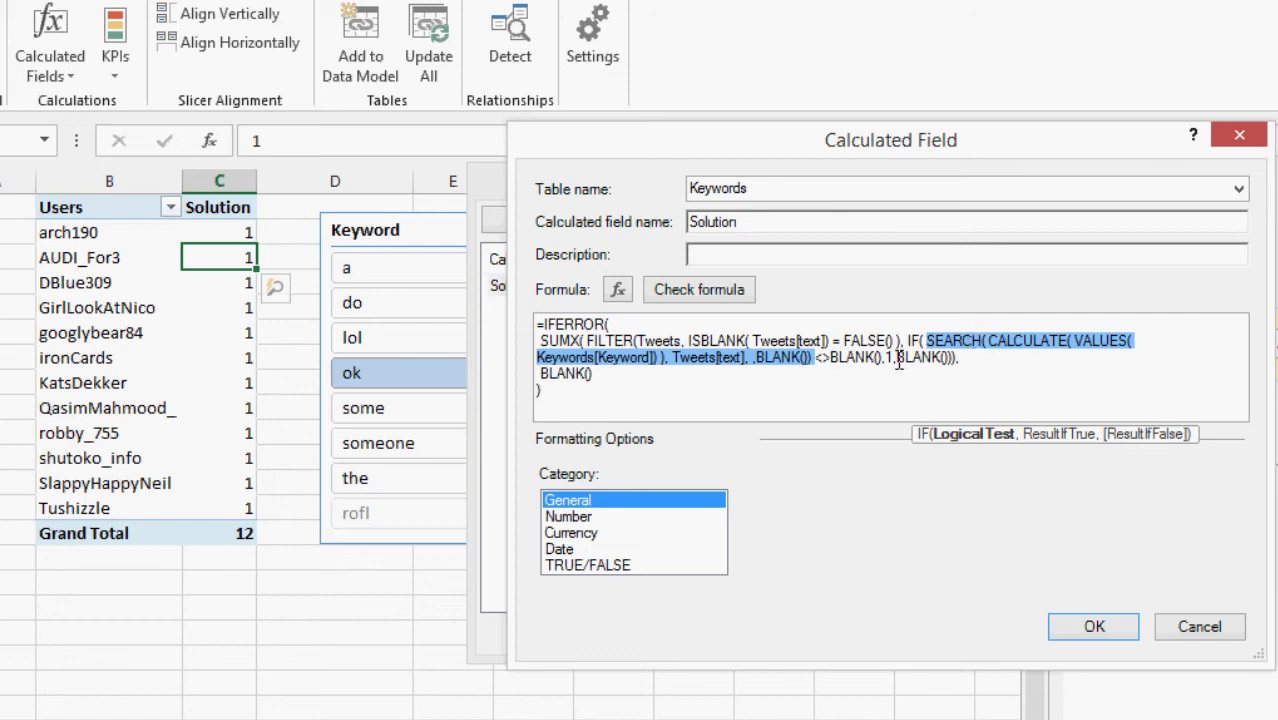
Examine the IF function's <> comparison with BLANK(), its ResultIfTrue value 1 and its ResultIfFalse value BLANK().
left_click(868, 358)
mouse_move(830, 358)
left_mouse_down()
mouse_move(885, 358)
mouse_move(830, 358)
left_mouse_up()
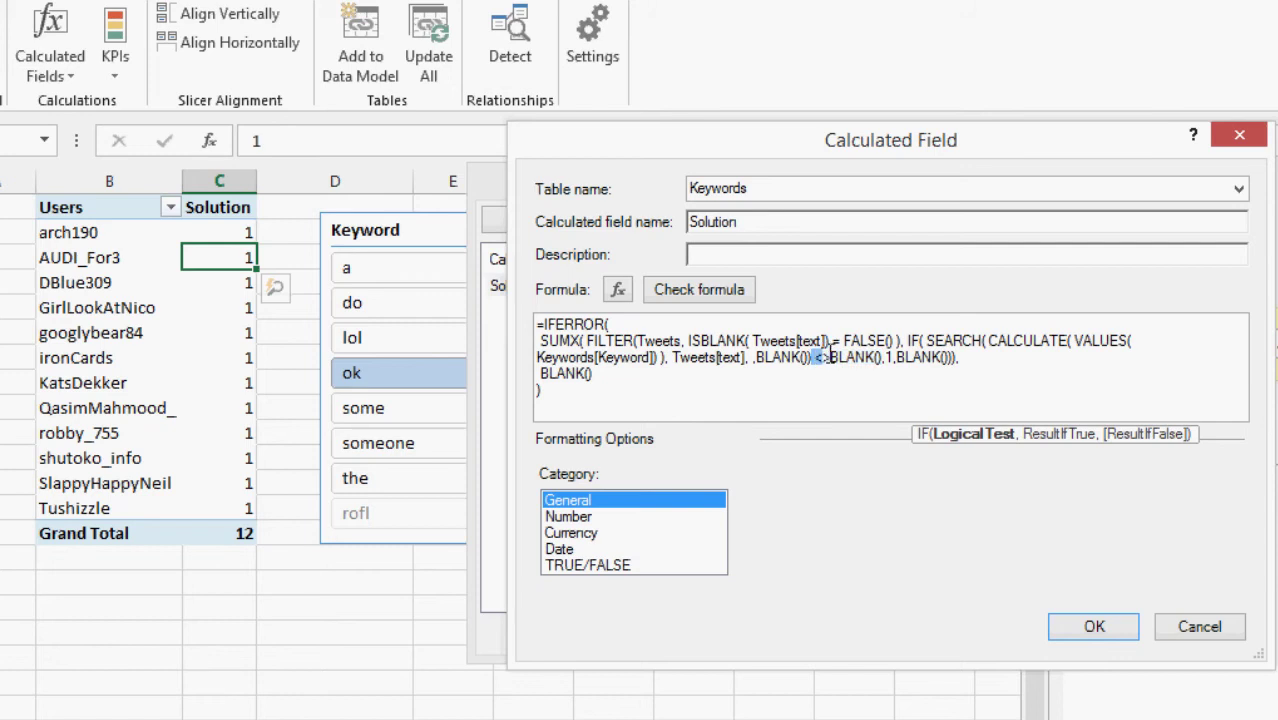
left_click(889, 356)
left_click(894, 358)
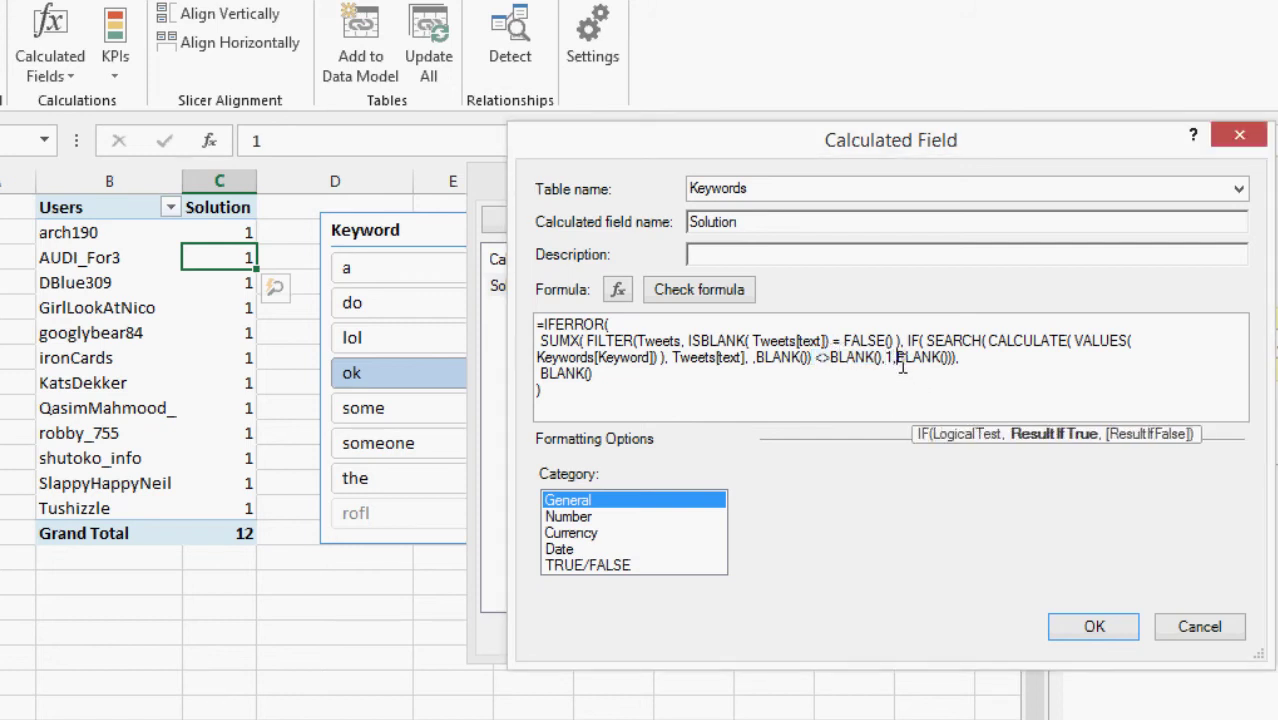
left_click_drag(898, 360, 950, 366)
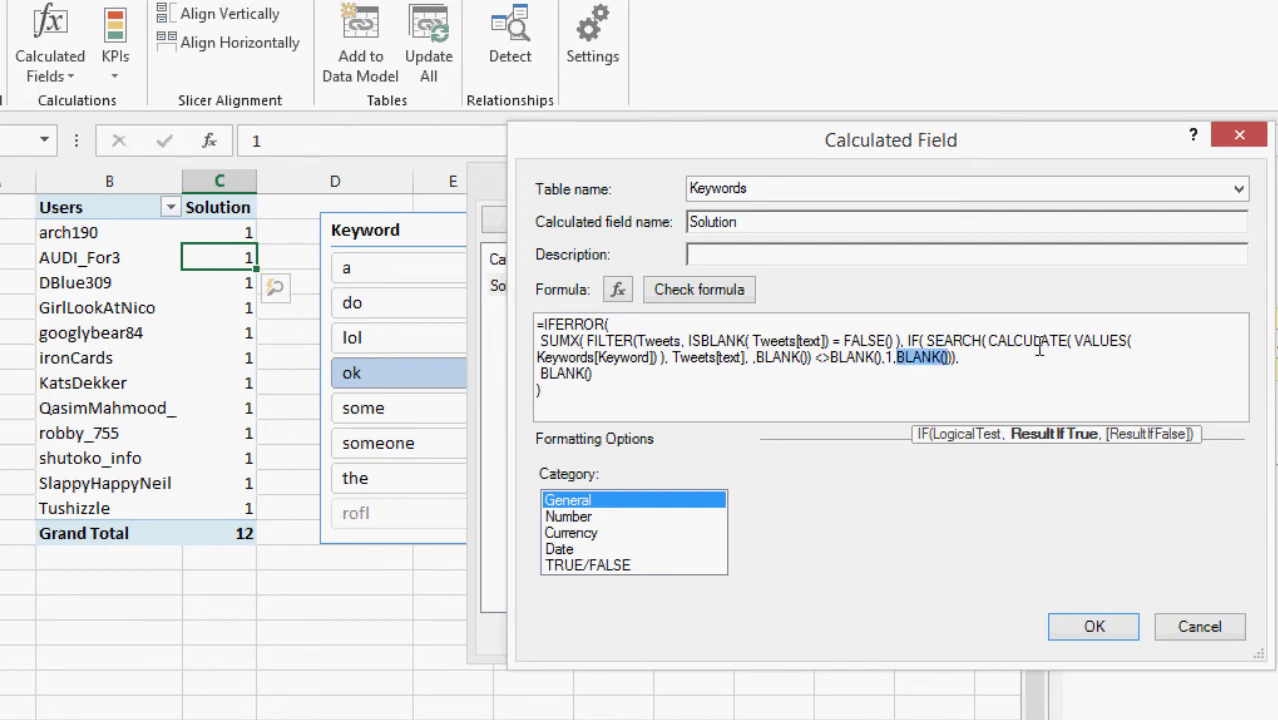
double_click(914, 340)
left_click(893, 358)
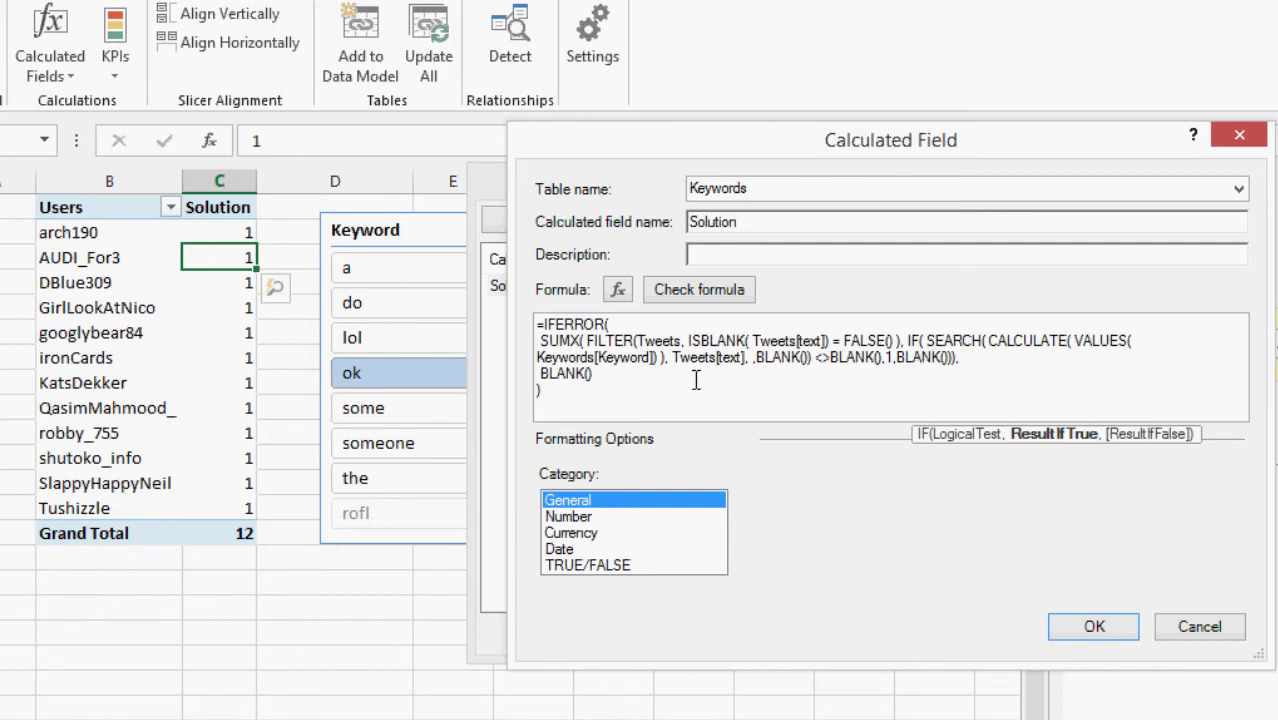
Examine the outer IFERROR function and its BLANK() error value, and close both calculated field dialogs without saving.
left_click(652, 390)
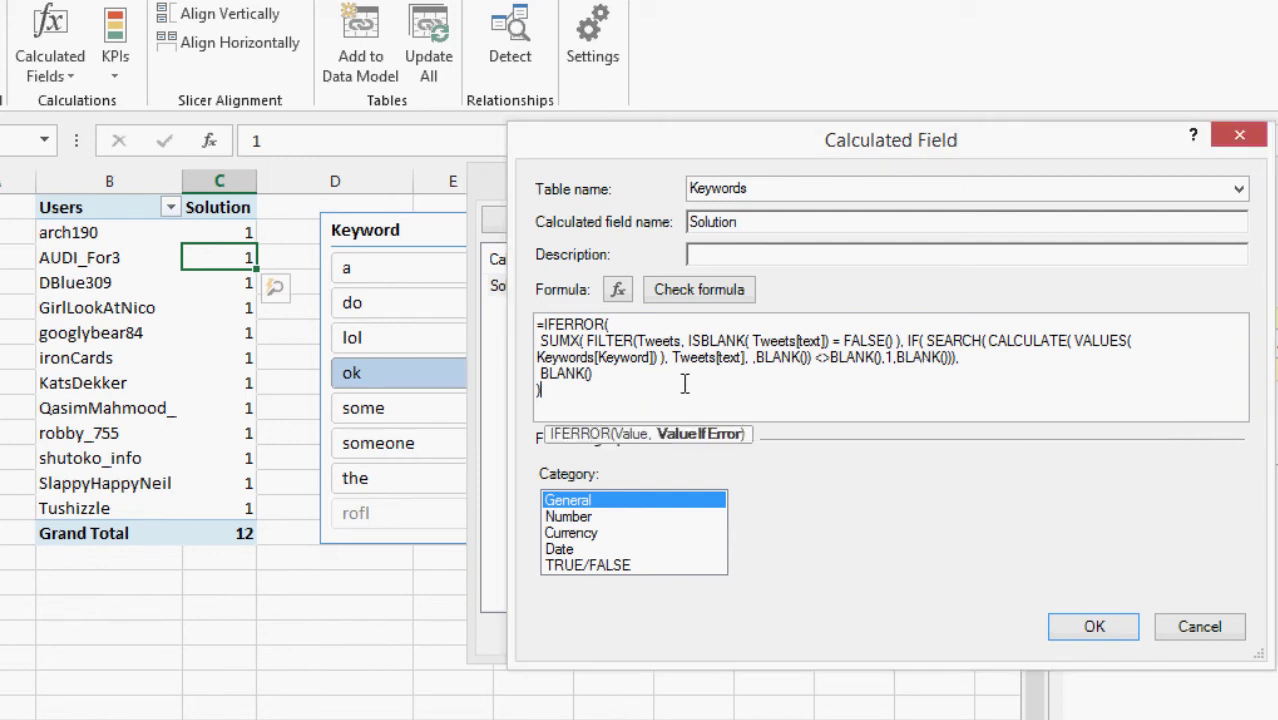
double_click(556, 324)
left_click(596, 383)
left_click(595, 374)
left_click_drag(549, 323, 617, 324)
left_click(574, 372)
left_click(1177, 622)
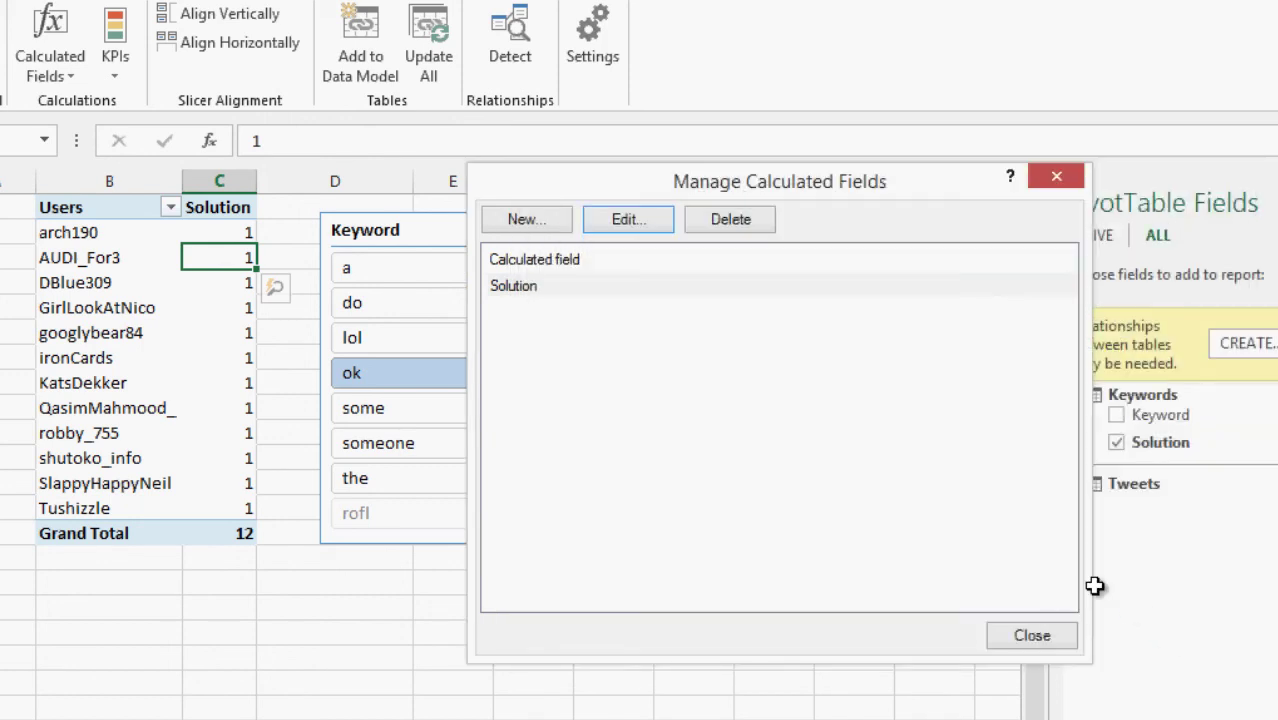
left_click(1034, 634)
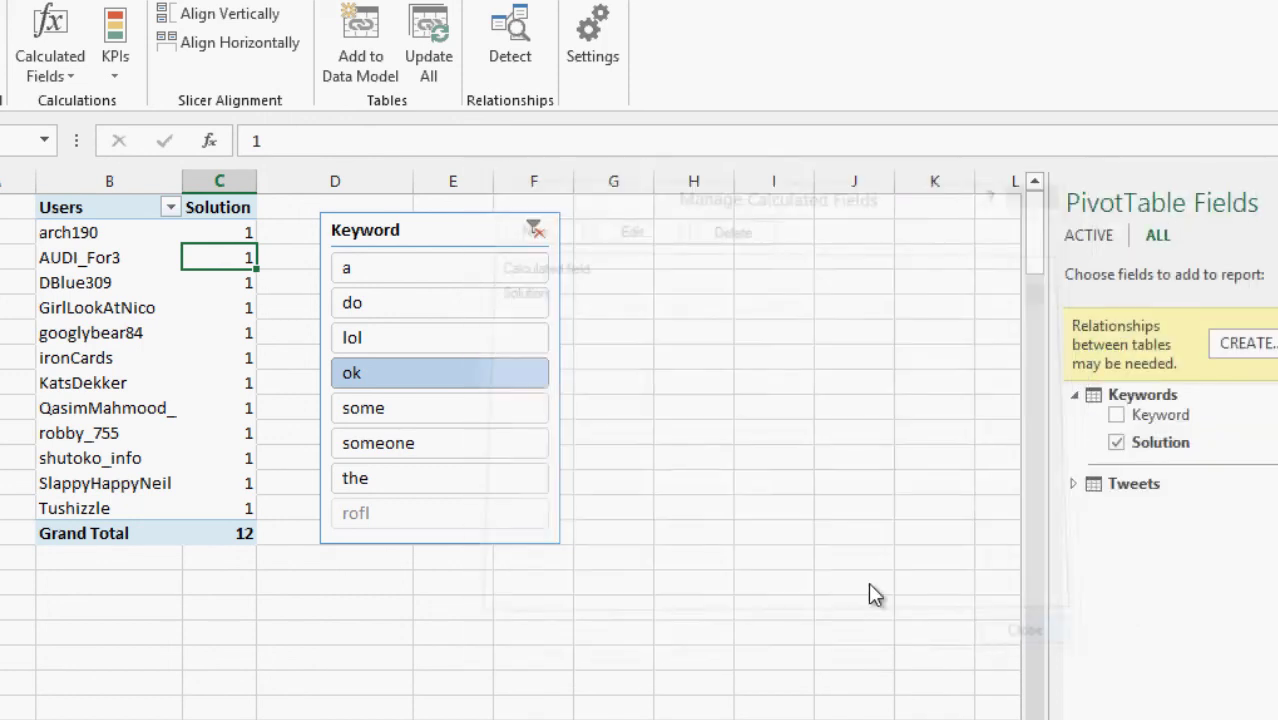
Add do to the ok selection in the Keyword slicer, and clear the slicer's filter to check the pivot table with multiple keywords.
left_click(420, 302, "ctrl")
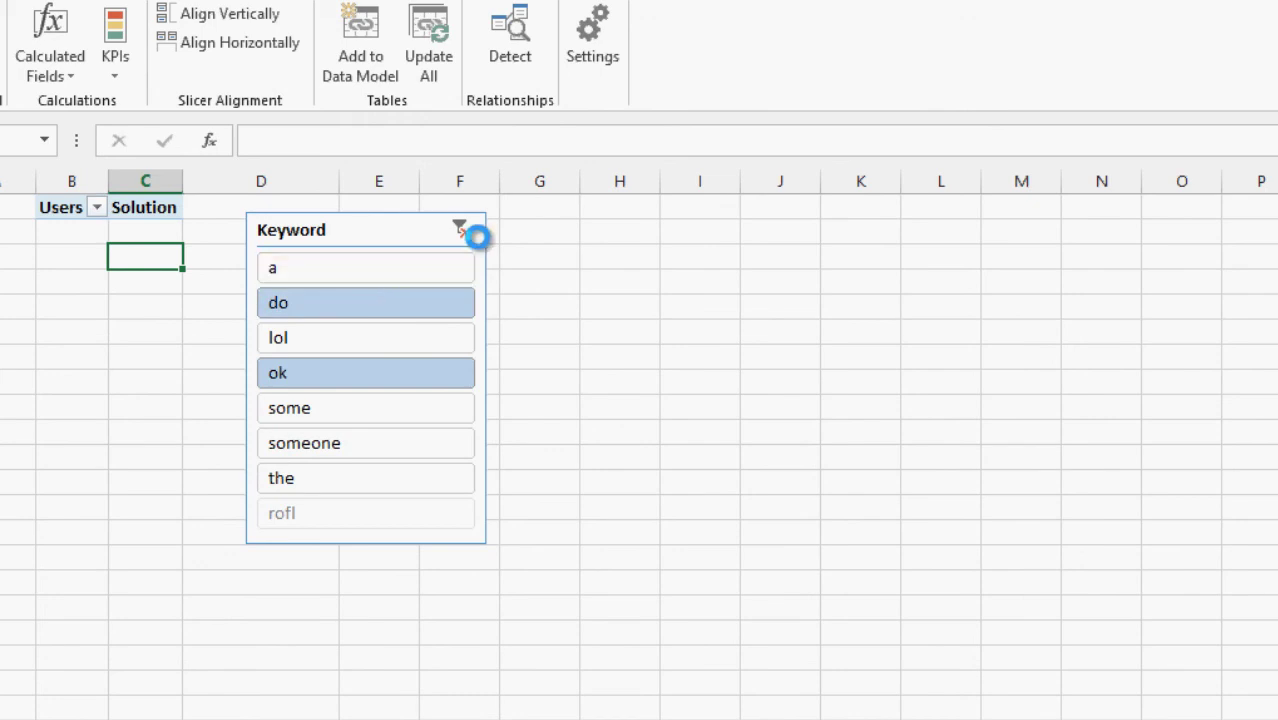
left_click(460, 229)
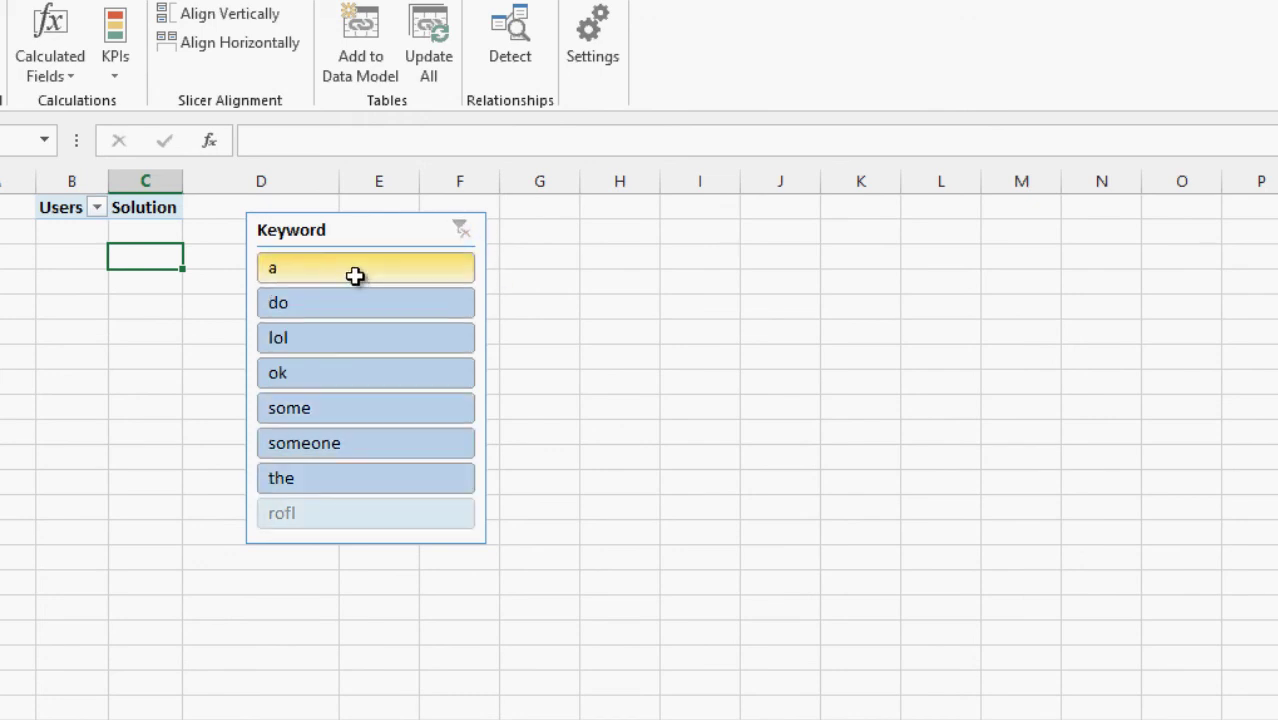
left_click_drag(82, 237, 180, 270)
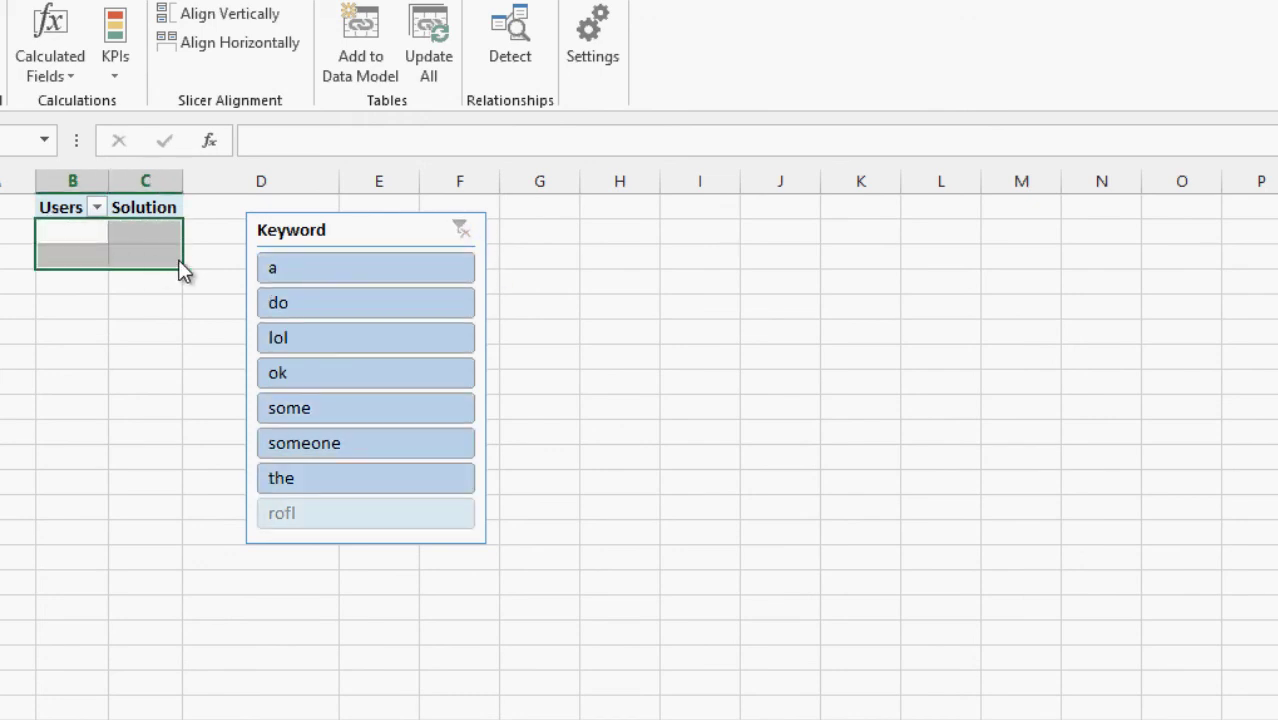
Filter the pivot table to the single keyword do with the Keyword slicer.
left_click(379, 306)
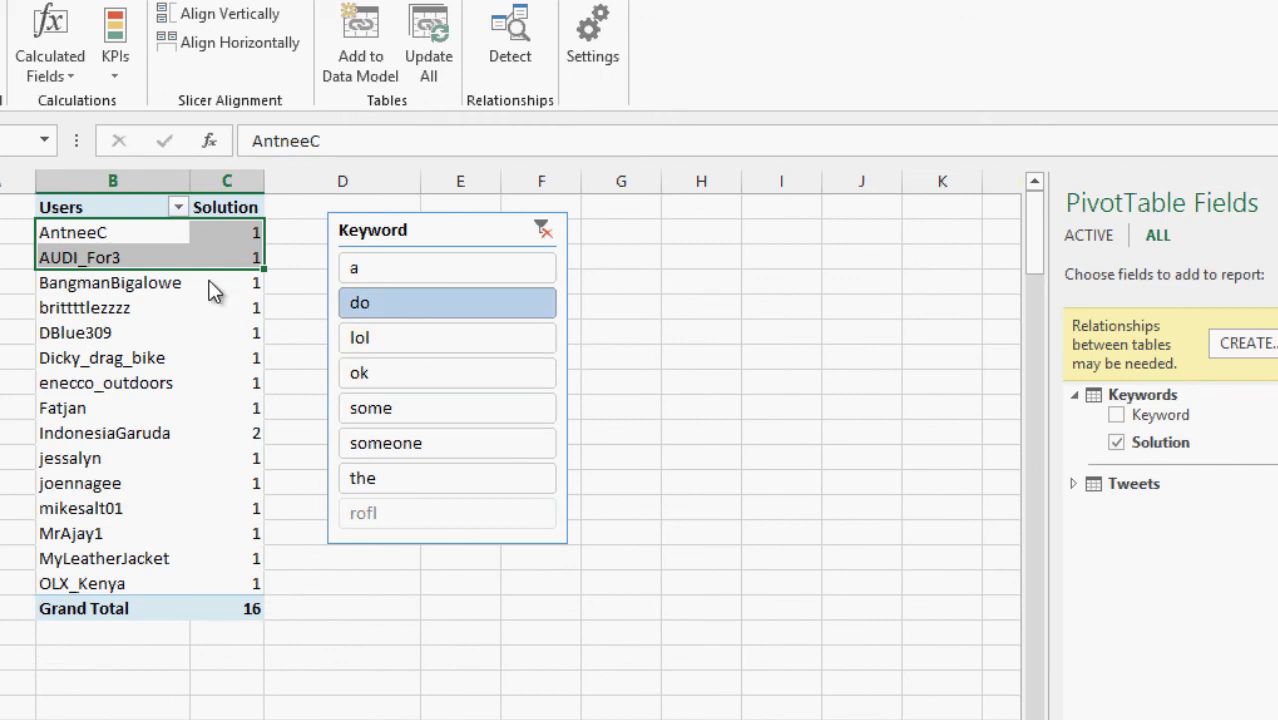
left_click(230, 365)
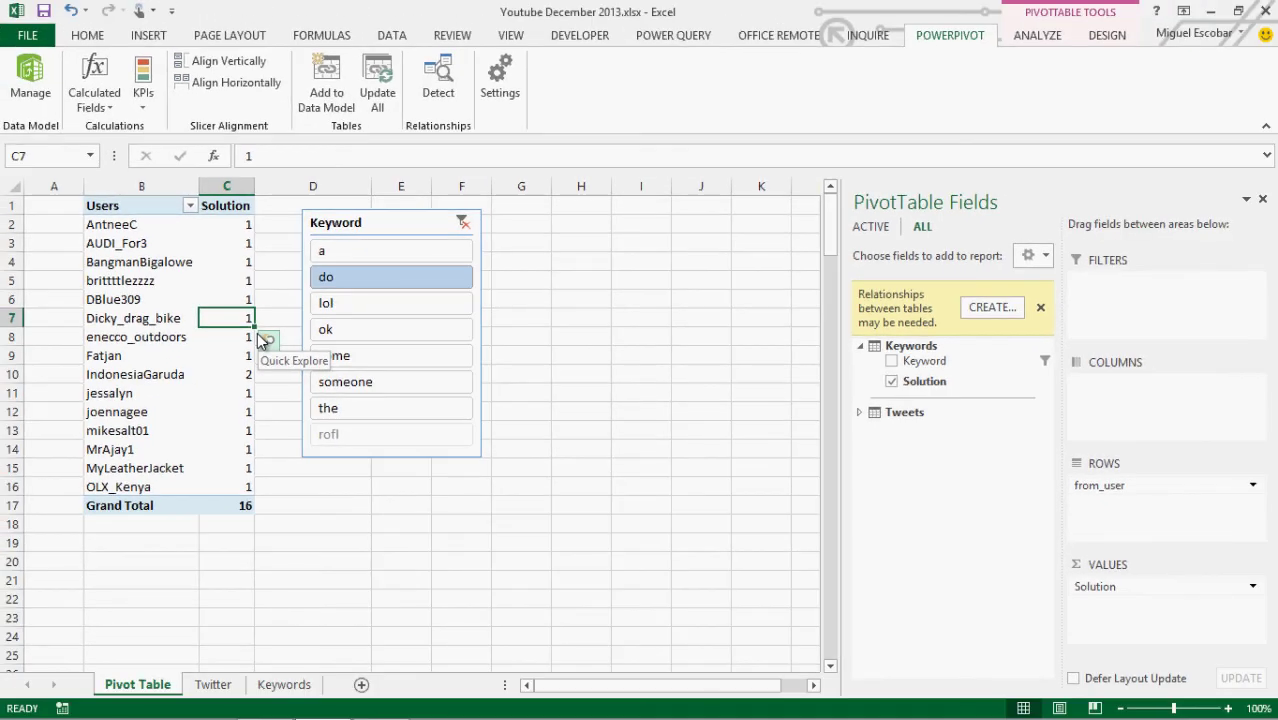
left_click(340, 284)
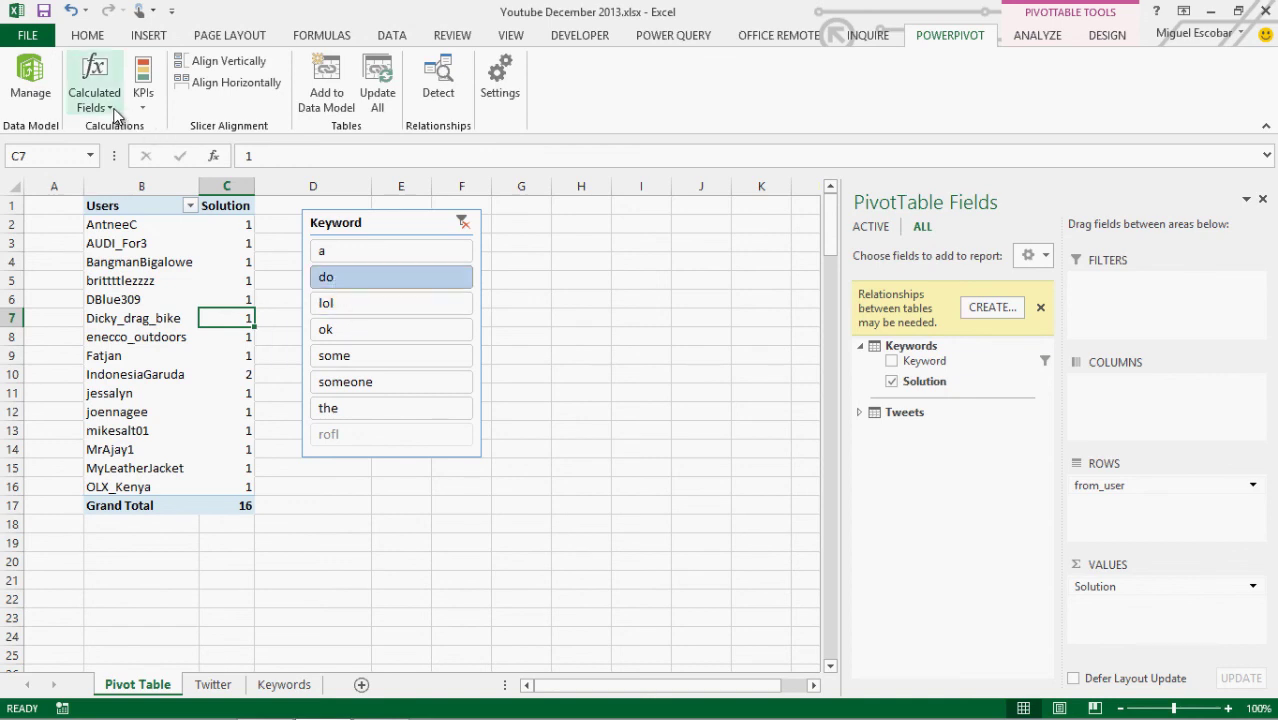
Open the Solution calculated field for editing from the list of calculated fields.
left_click(115, 115)
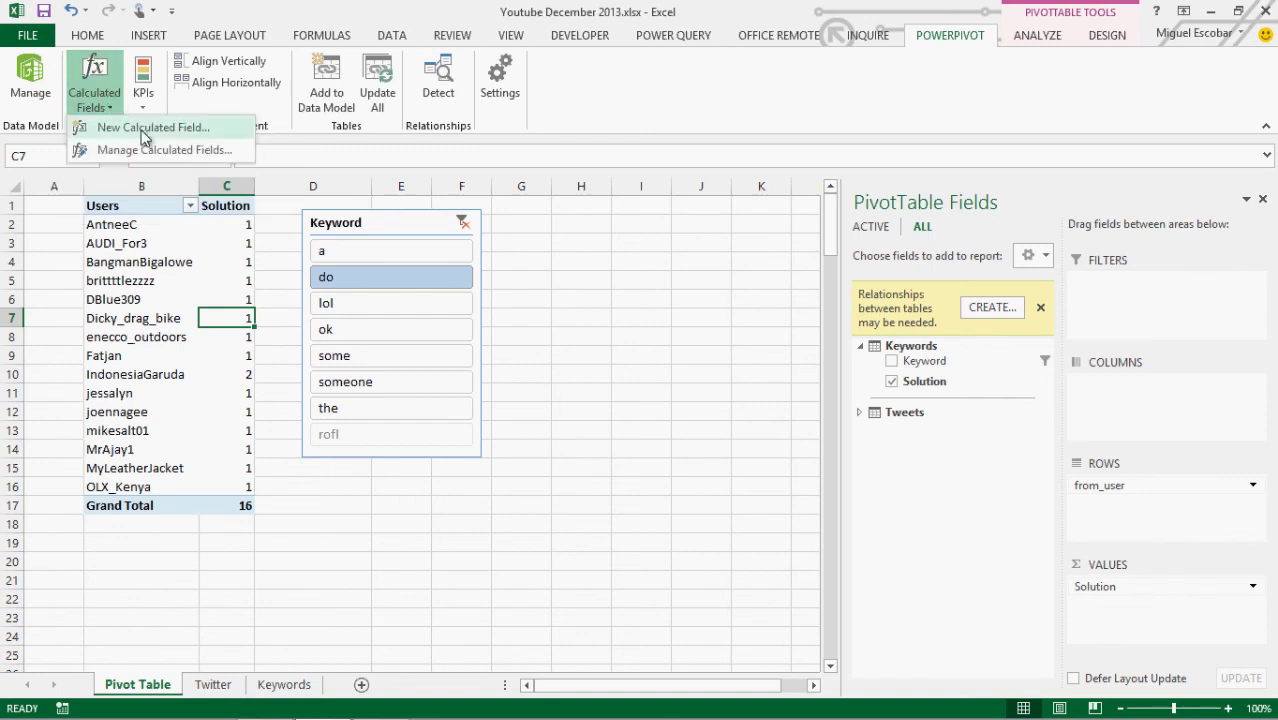
left_click(150, 149)
left_click(445, 265)
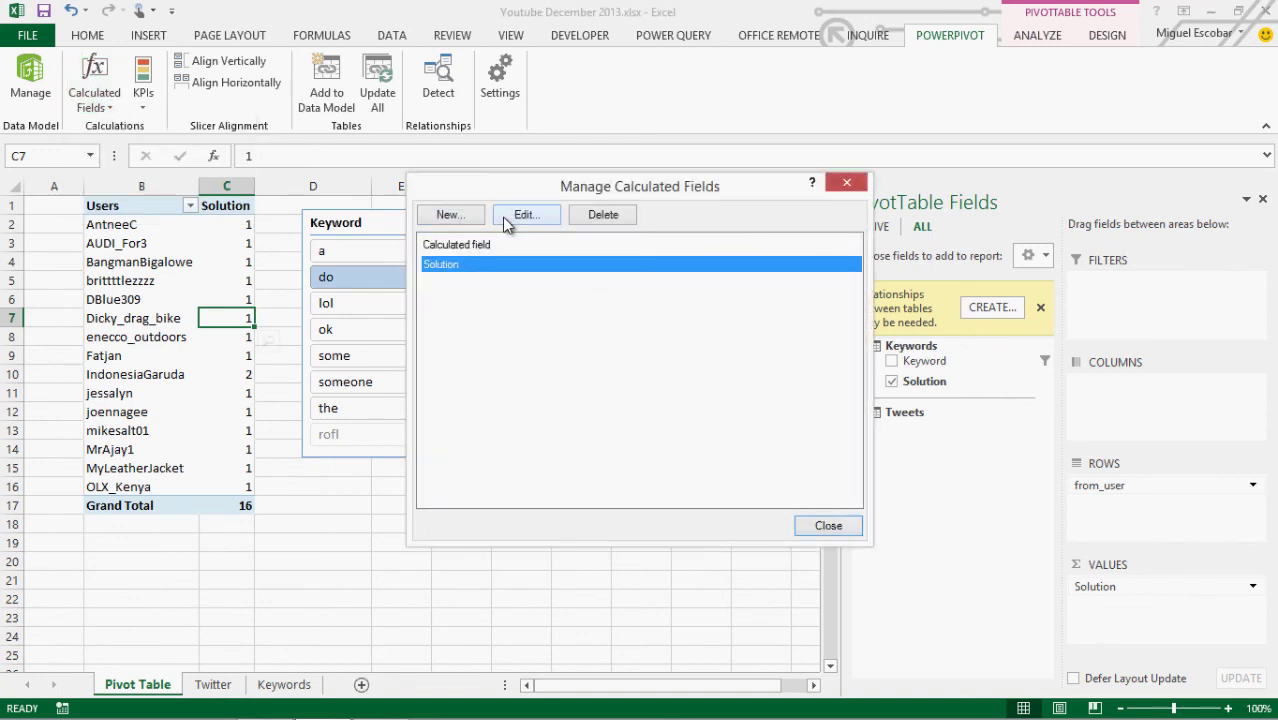
left_click(521, 216)
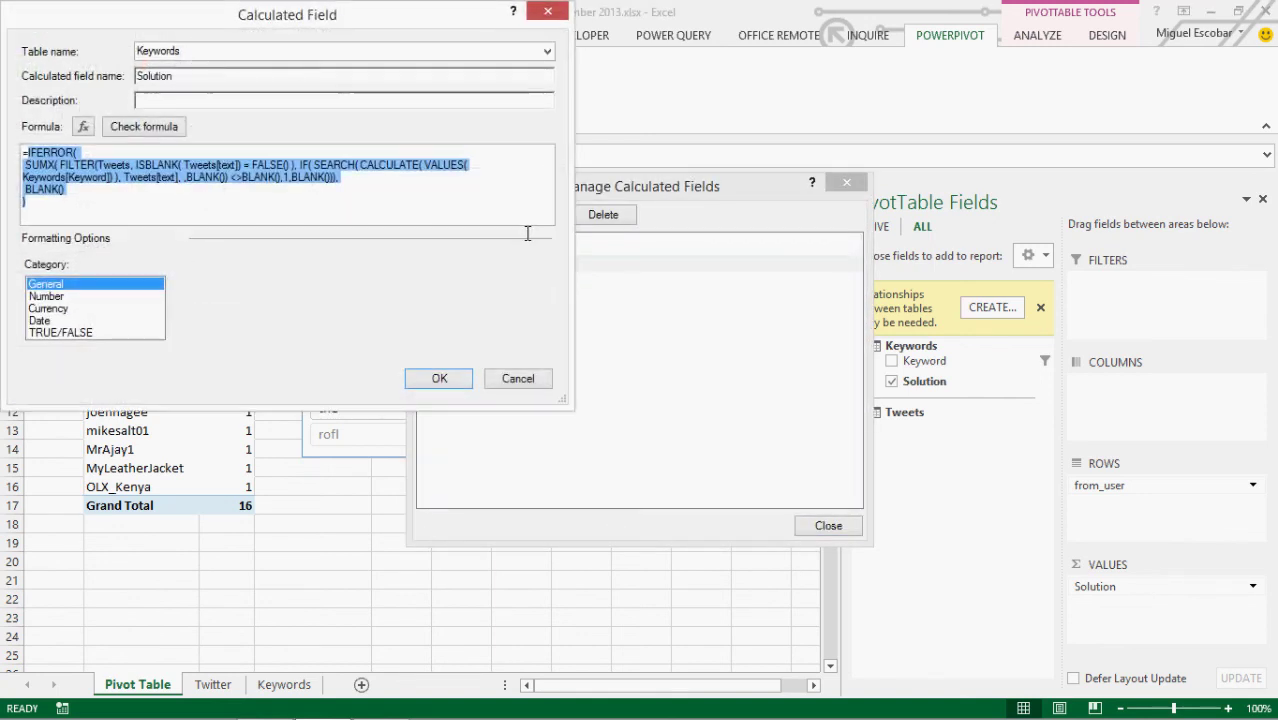
left_click(308, 165)
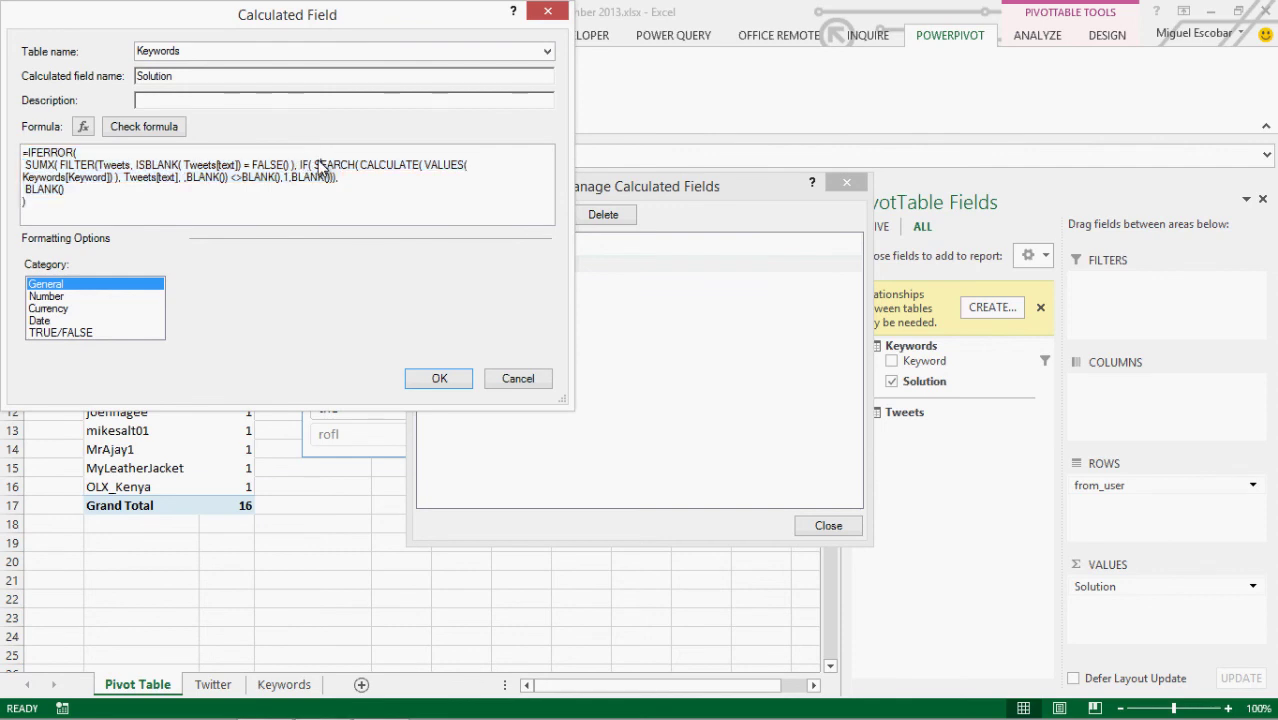
Look up the FIND function in the full list of DAX functions and read its syntax and description.
left_click(83, 130)
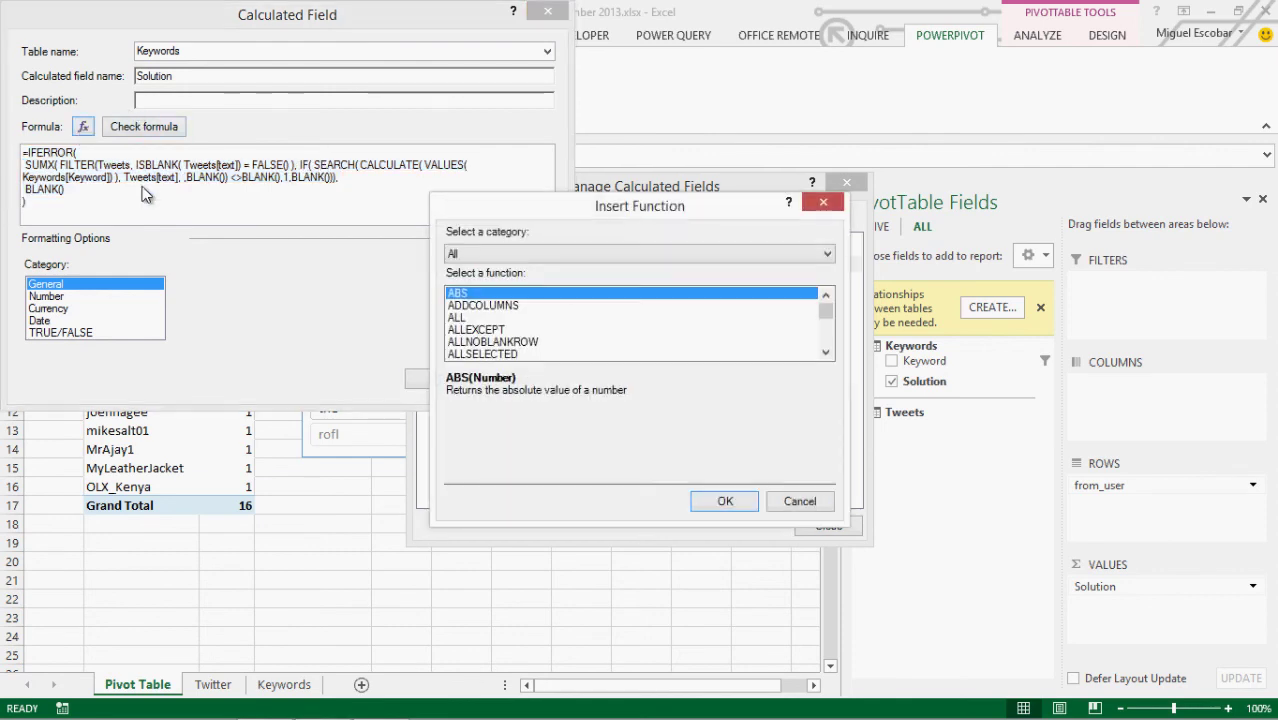
left_click(485, 306)
key("f")
key("Down")
key("Down")
key("Down")
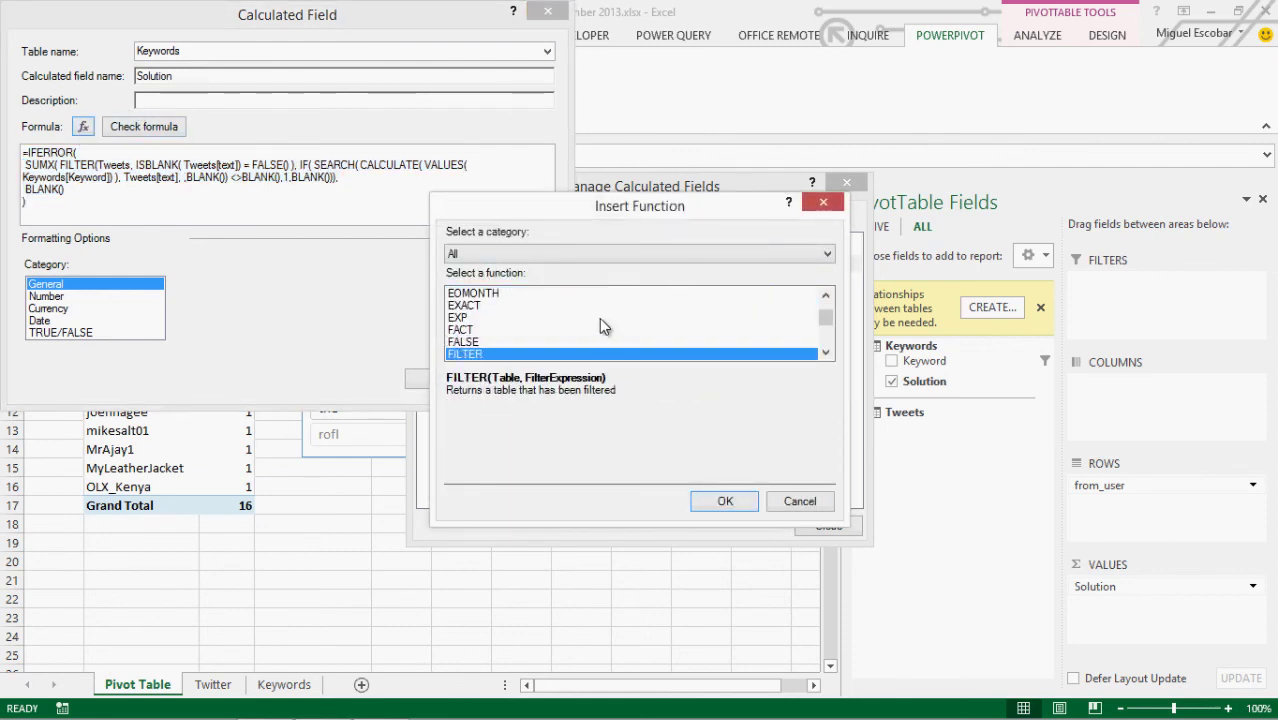
key("Down")
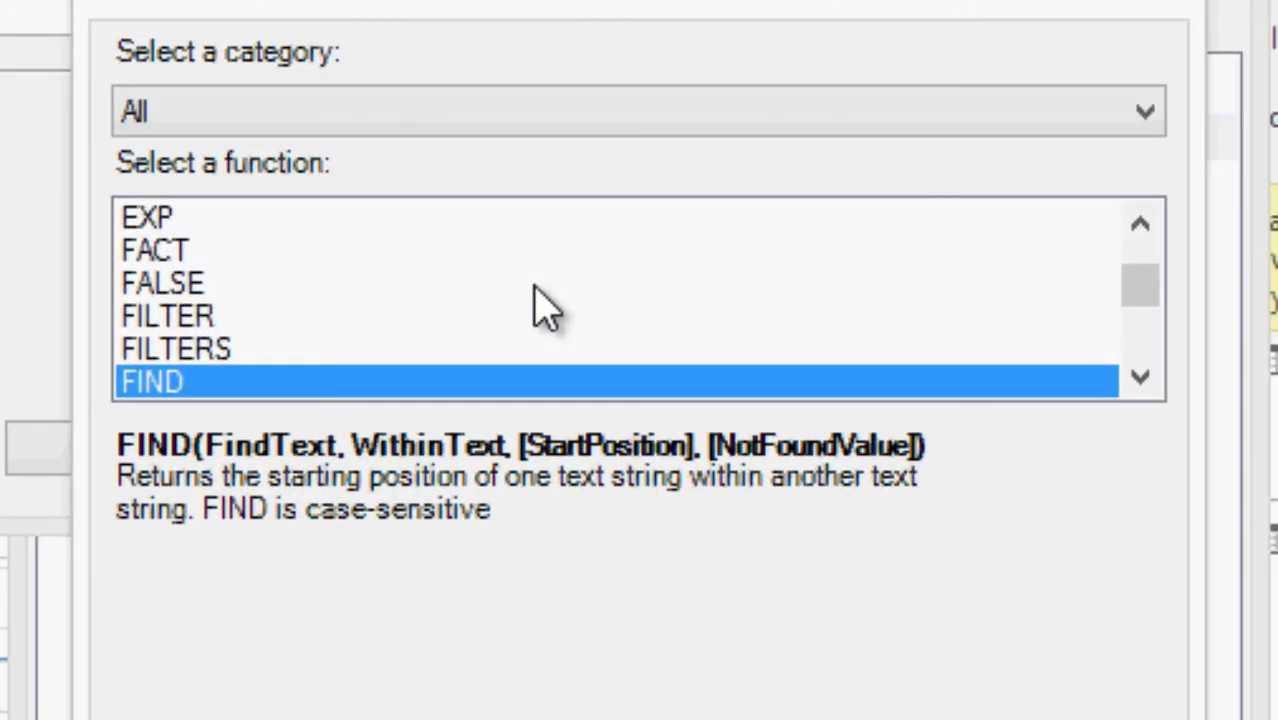